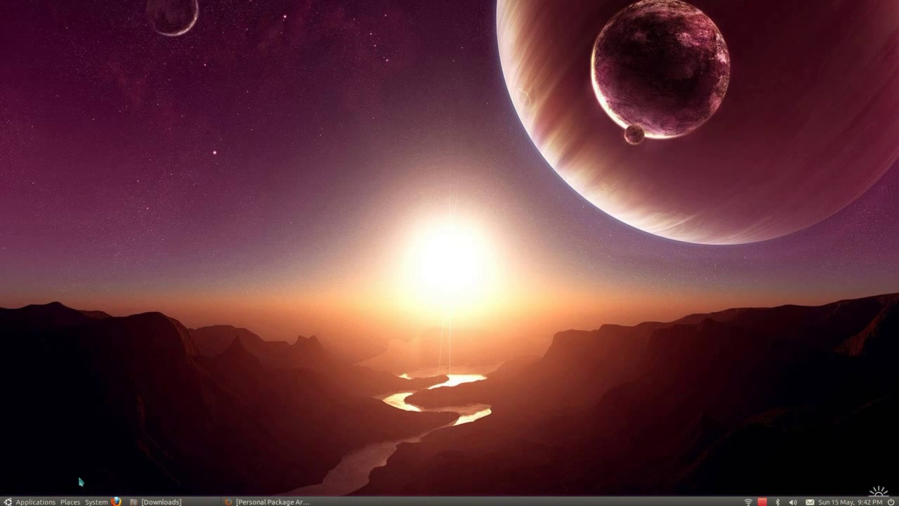
Launch Ubuntu Software Centre, search for 'solitaire' and browse the matching games
click(35, 502)
click(44, 489)
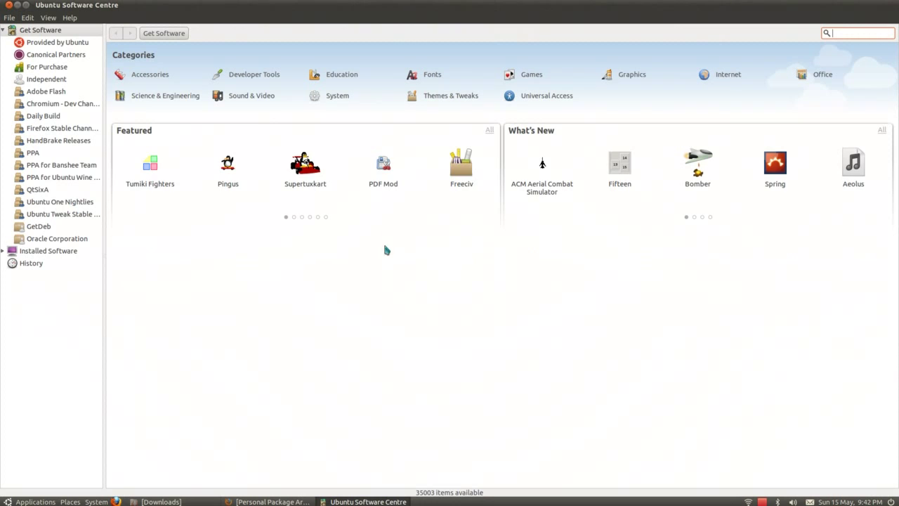
text(solitaire)
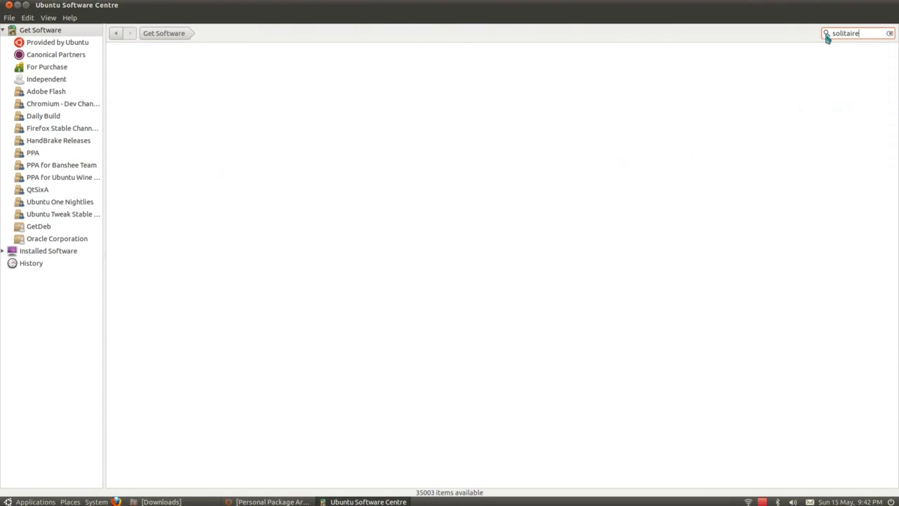
scroll(357, 255, down, 10)
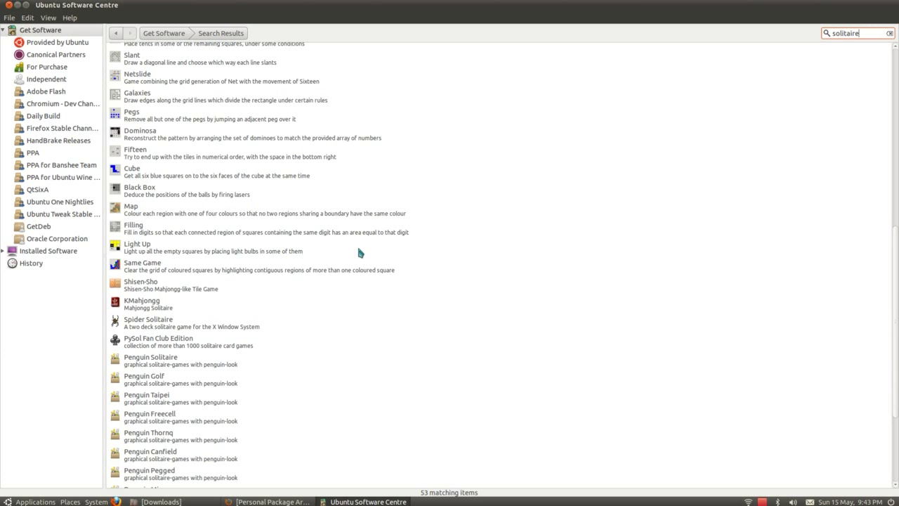
double_click(358, 250)
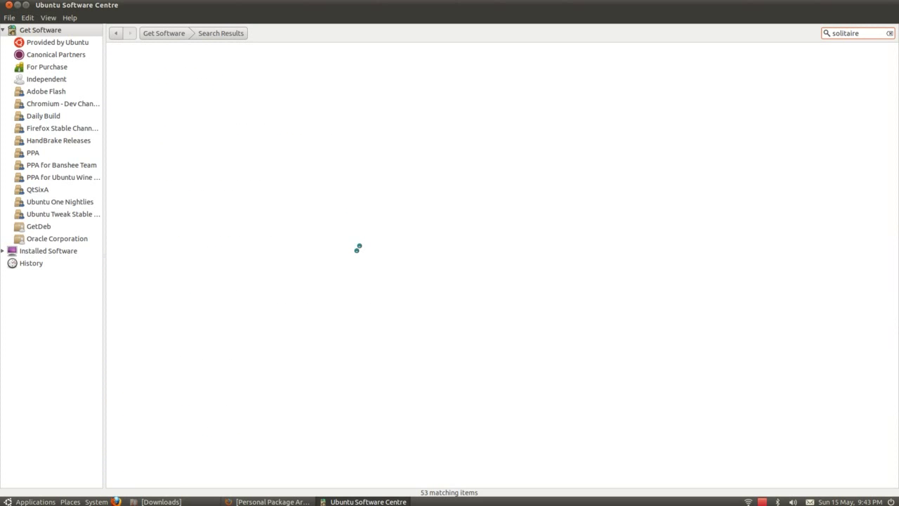
click(285, 101)
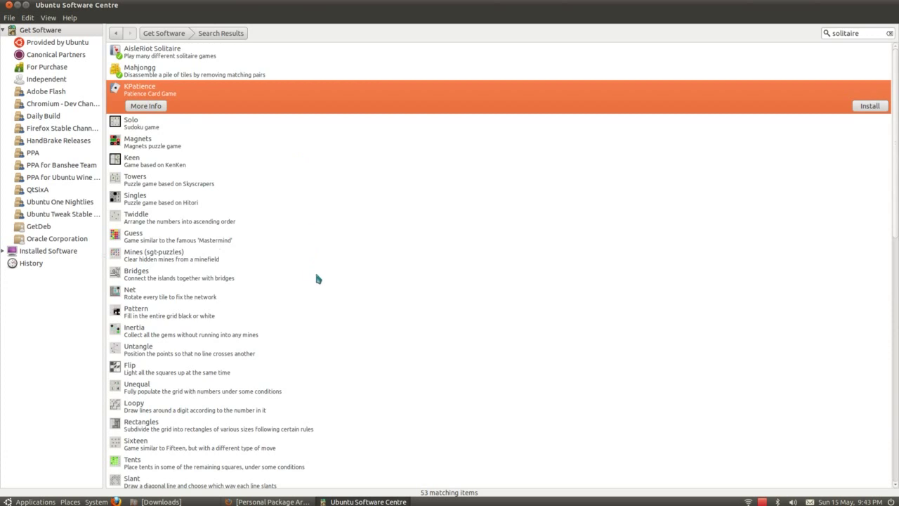
scroll(318, 285, down, 12)
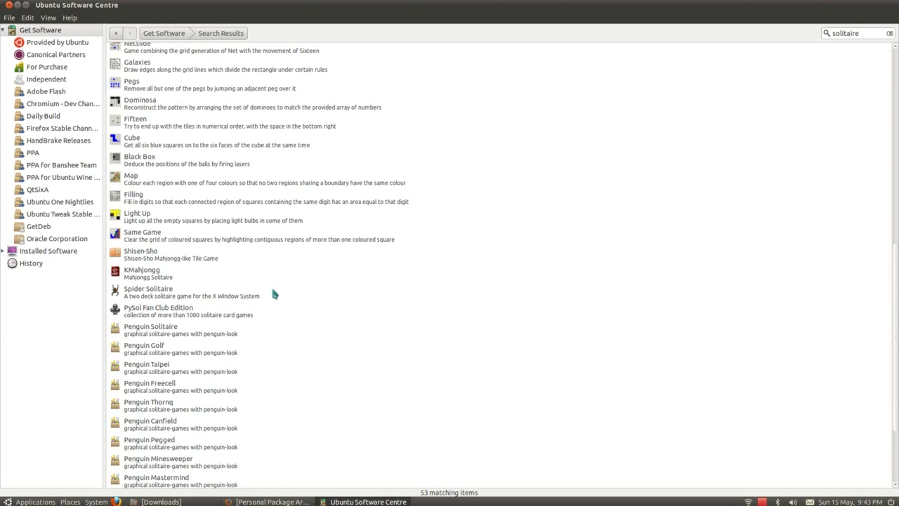
Start installing Spider Solitaire, then cancel authentication and close Software Centre
double_click(273, 294)
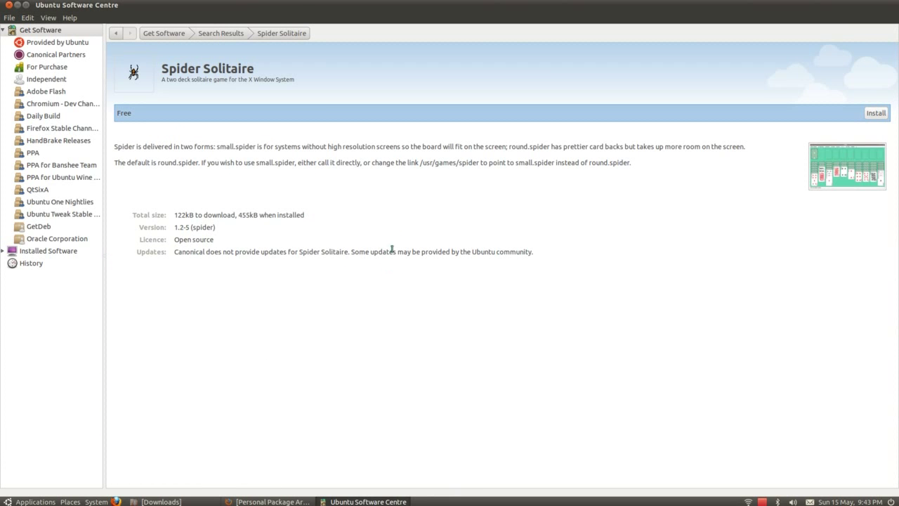
click(876, 115)
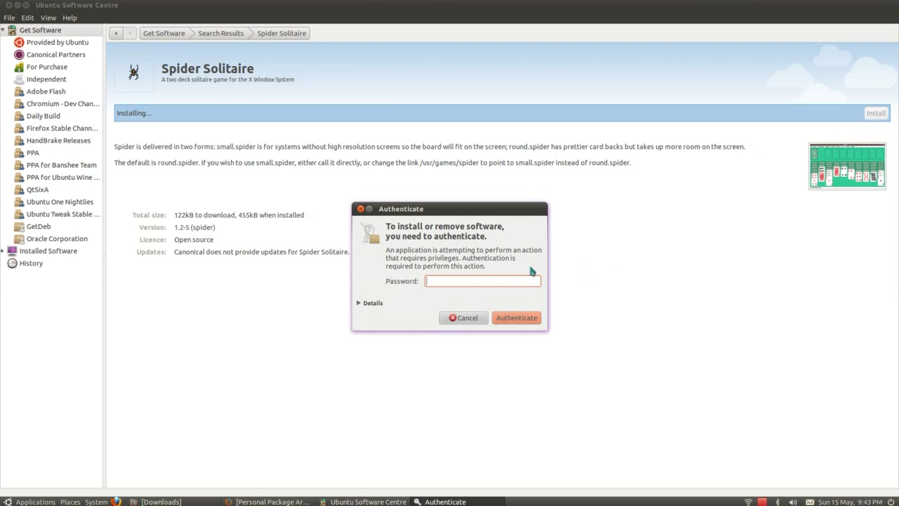
click(465, 317)
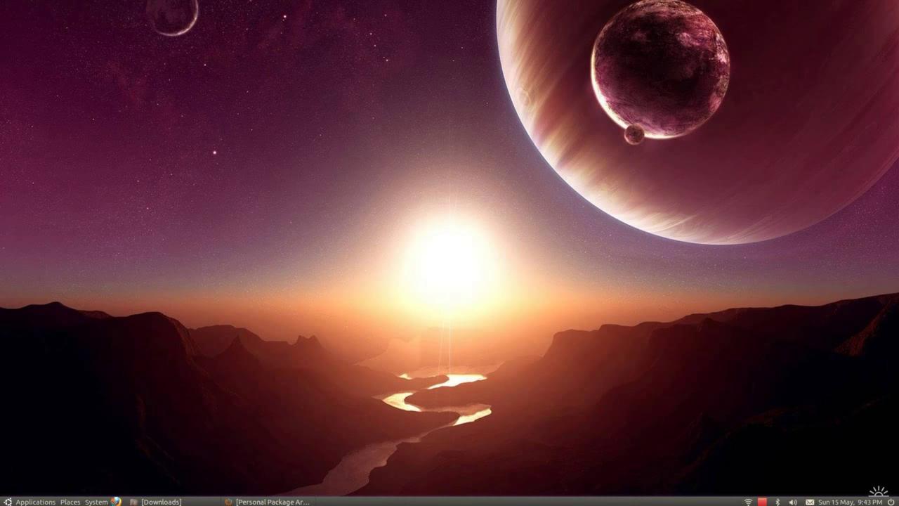
Launch Synaptic and quick-search 'solitaire', then replace the search with 'spider'
click(99, 501)
mouse_move(123, 447)
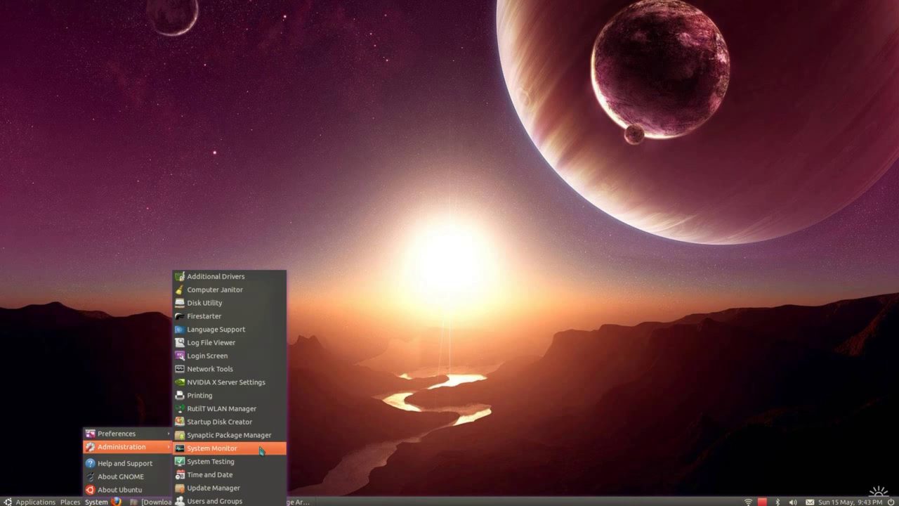
click(259, 445)
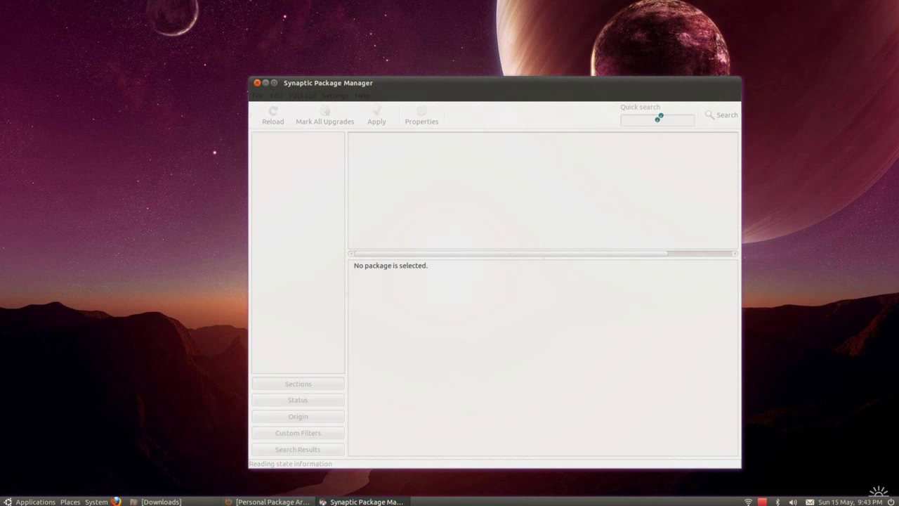
text(solitaire)
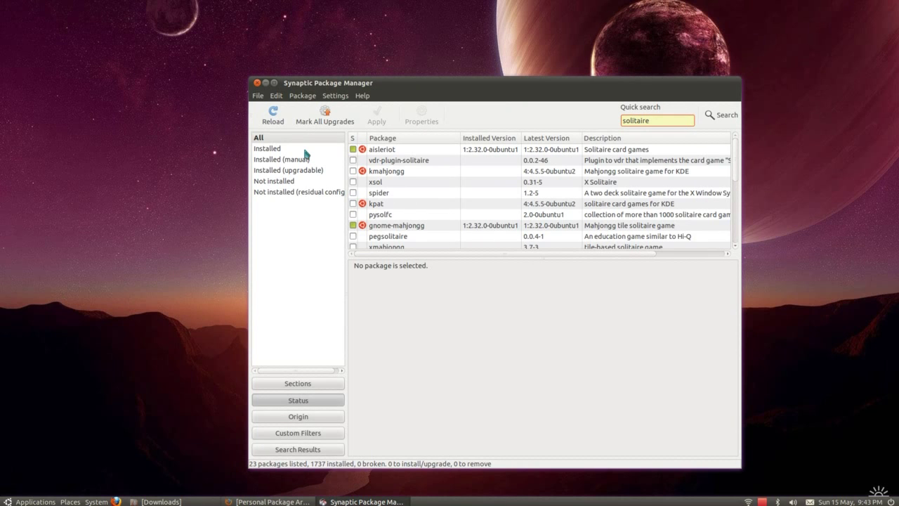
scroll(413, 172, down, 4)
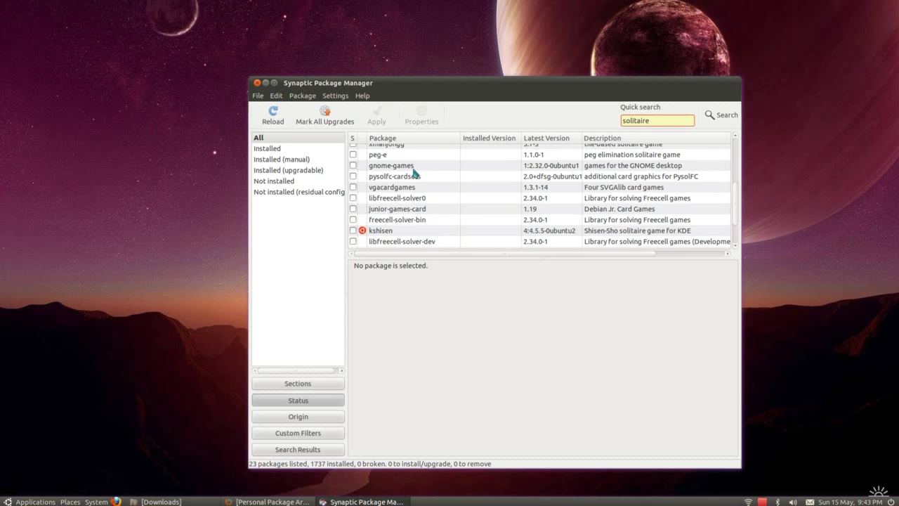
scroll(412, 172, down, 2)
scroll(403, 169, up, 6)
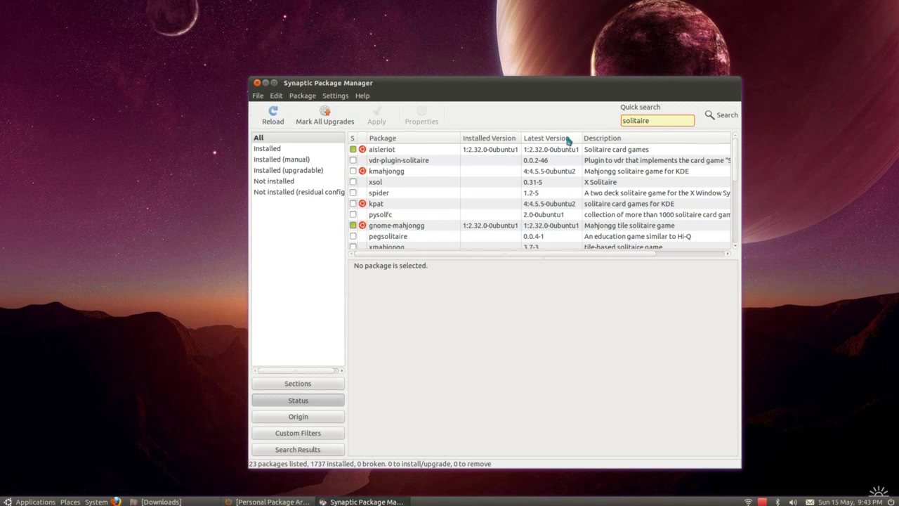
key(ctrl+a)
key(BackSpace)
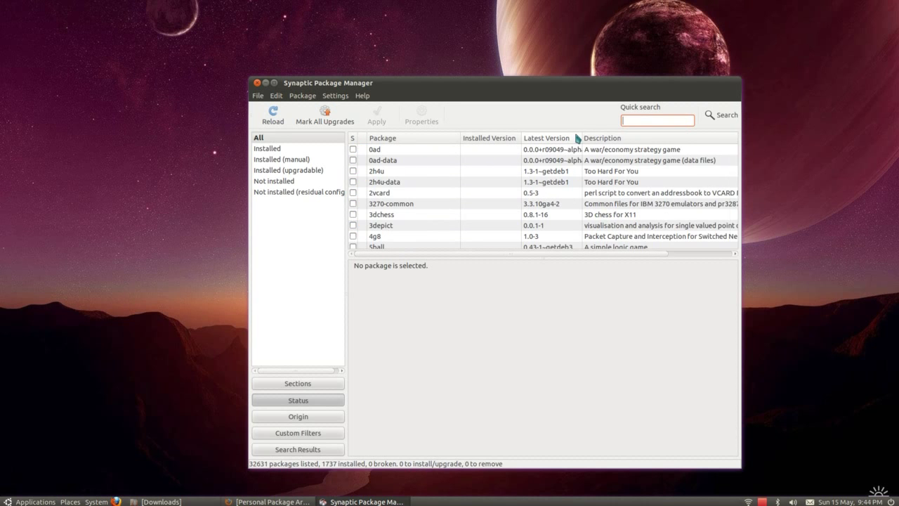
text(spid)
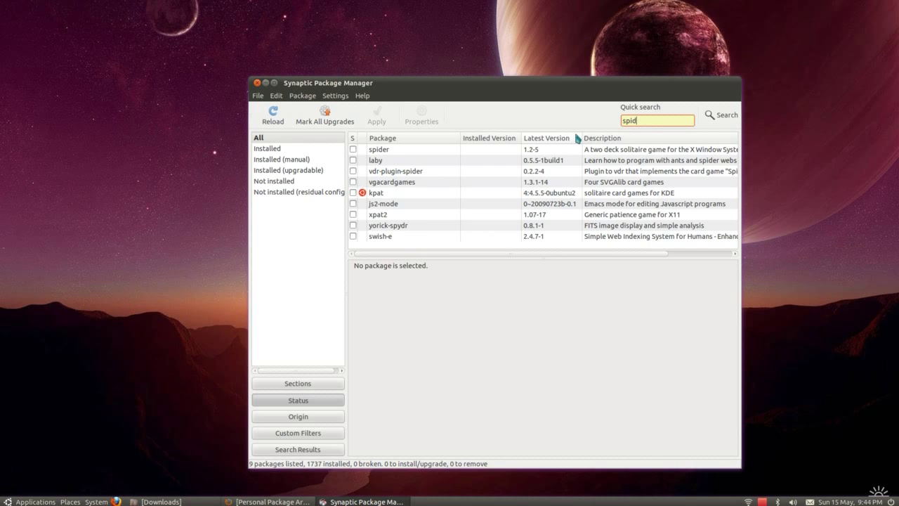
text(er)
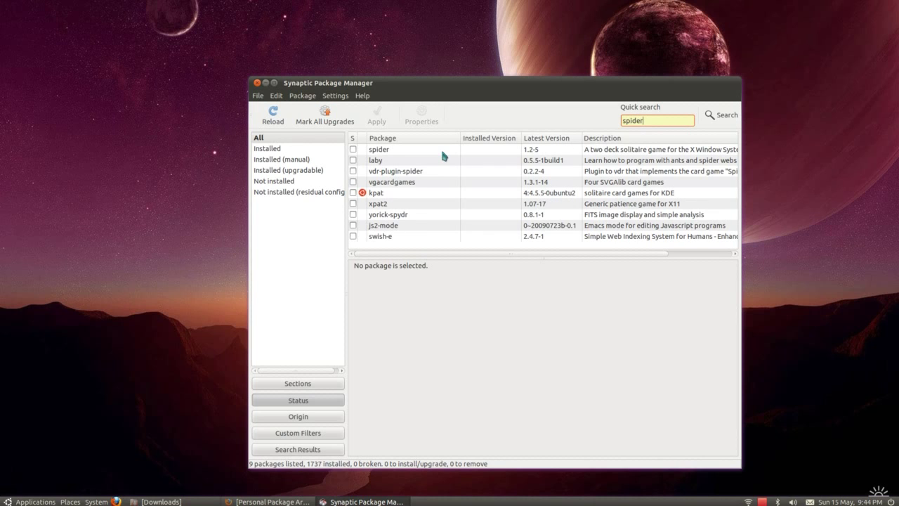
Mark spider for installation and review the Apply summary of new and unchanged packages
click(440, 148)
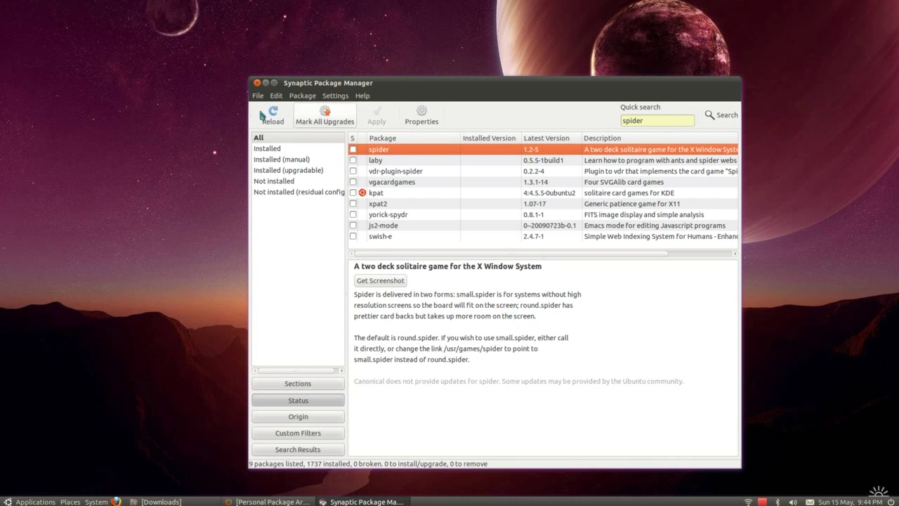
right_click(360, 152)
click(397, 164)
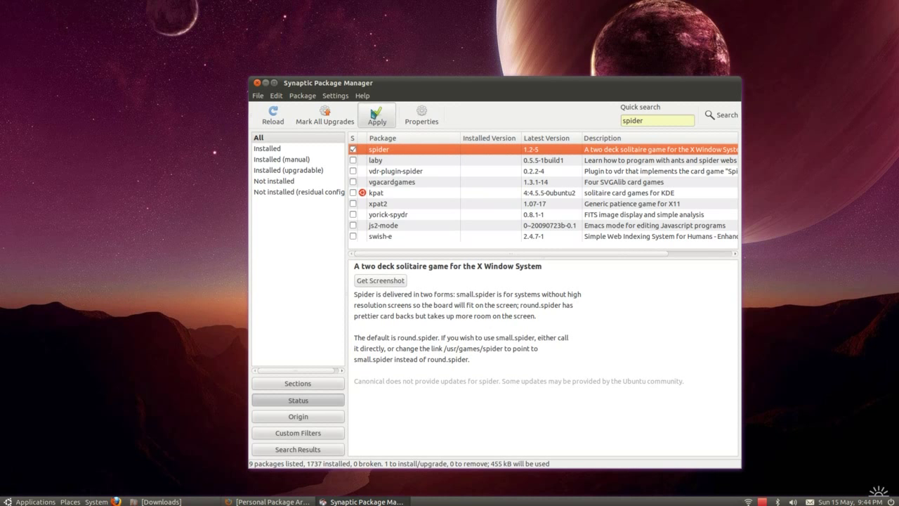
click(374, 114)
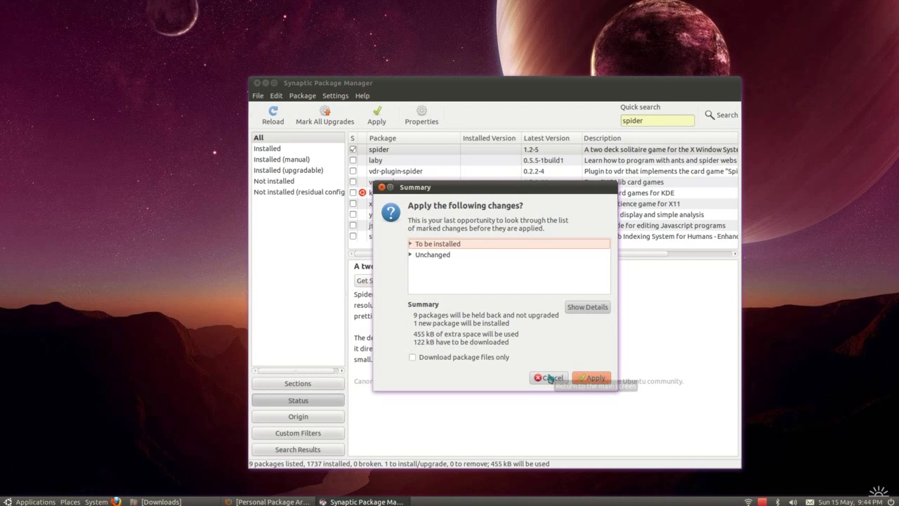
click(410, 244)
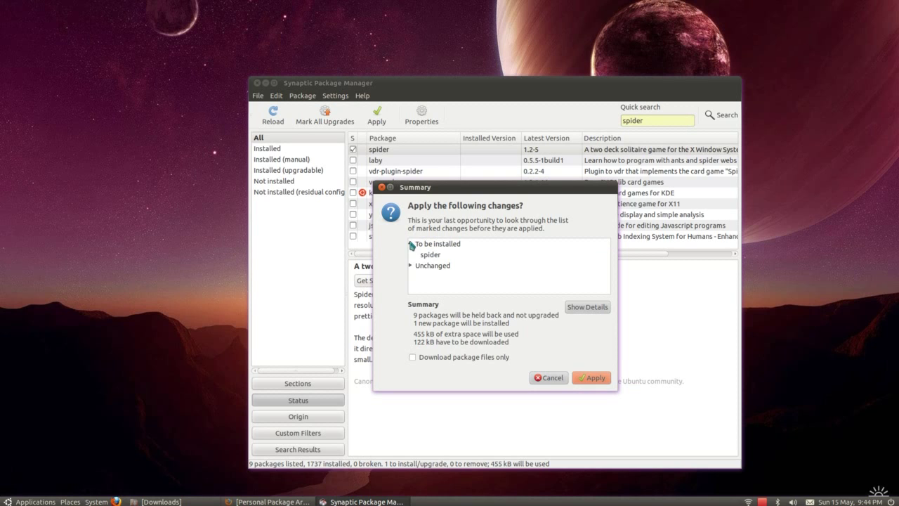
click(411, 265)
scroll(456, 262, down, 3)
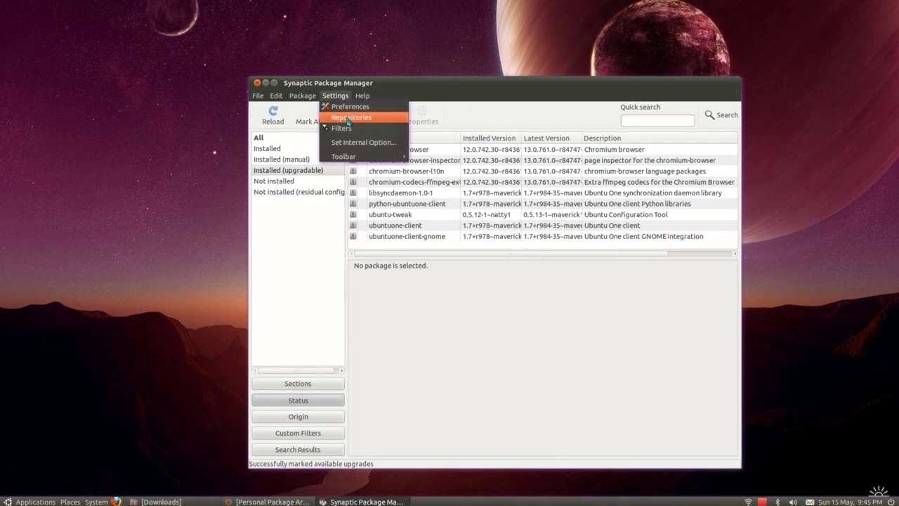
Start adding an APT line under Repositories > Other Software, then switch to the Launchpad page
click(347, 118)
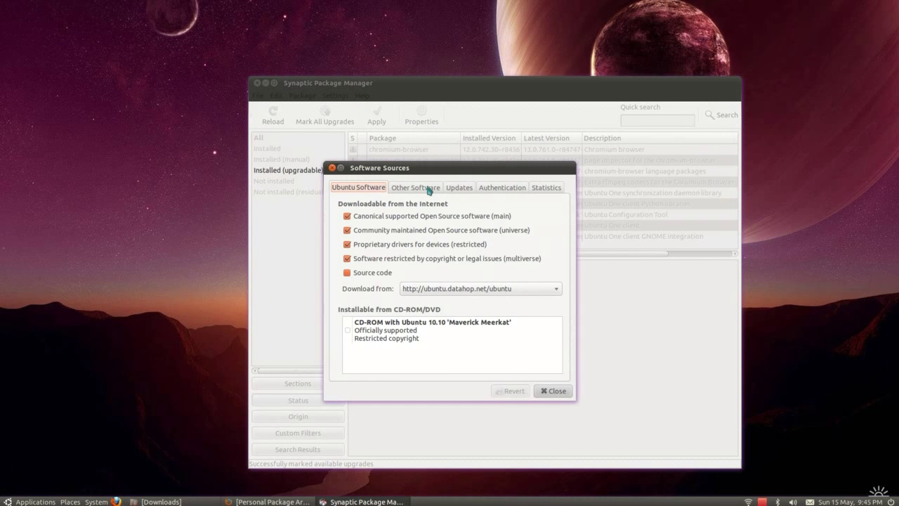
click(424, 188)
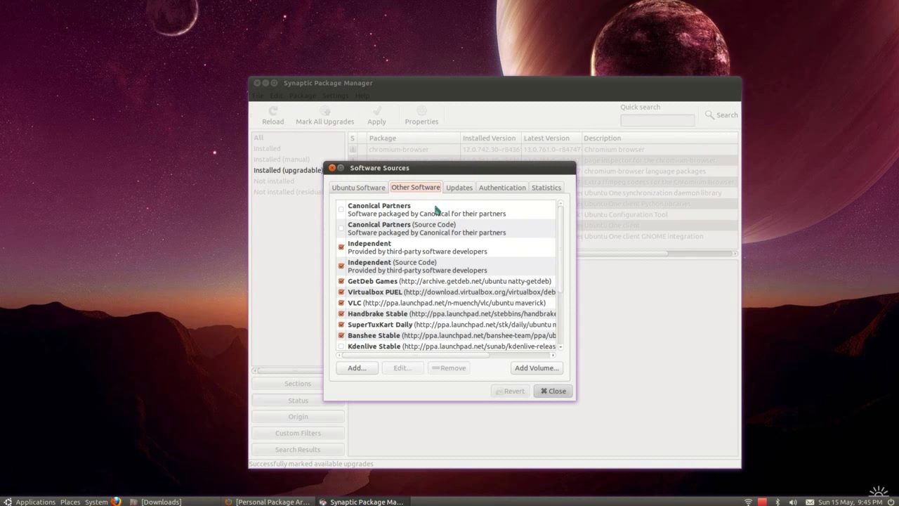
click(362, 367)
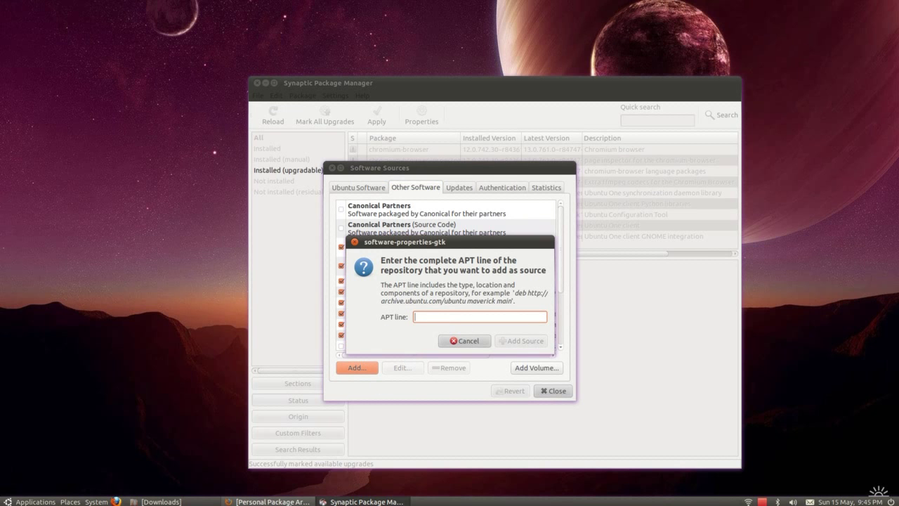
key(alt+Tab)
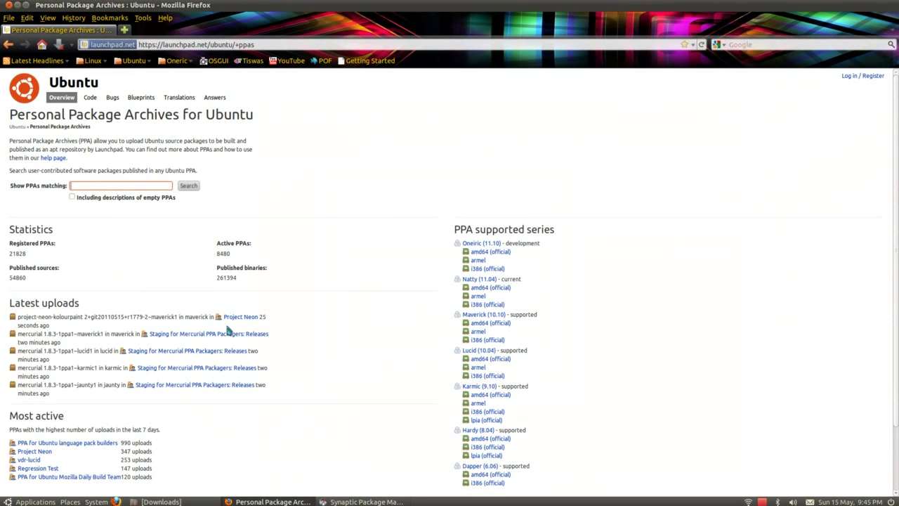
Open the 'PPA for Ubuntu language pack builders' page and select ppa:ubuntu-langpack/ppa
scroll(208, 318, down, 3)
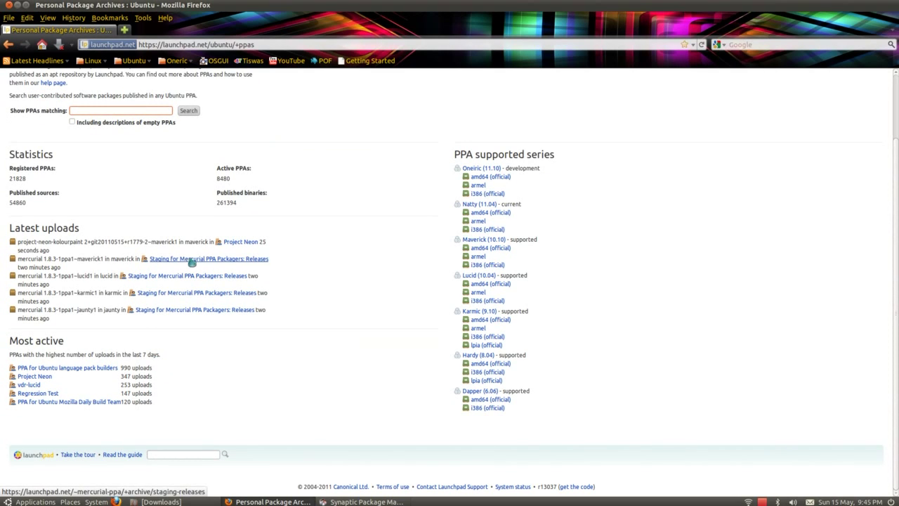
click(102, 371)
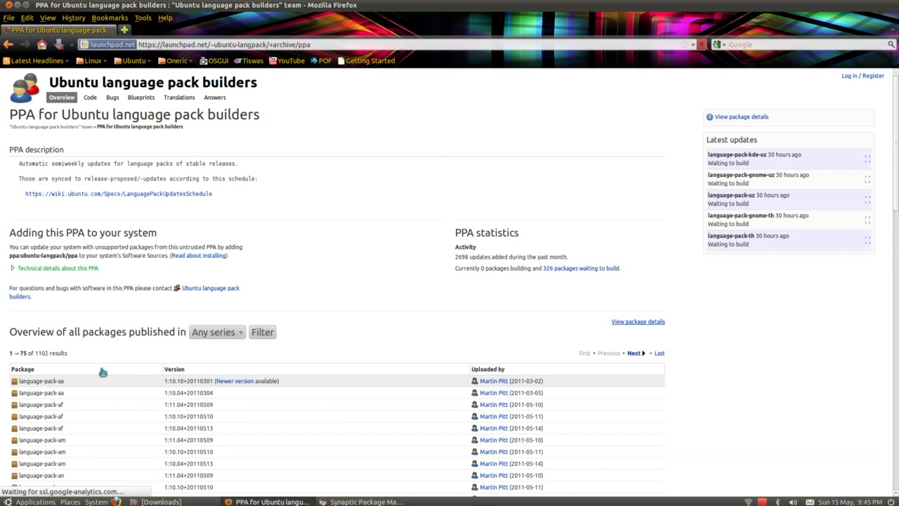
drag(76, 256, 19, 264)
key(ctrl+c)
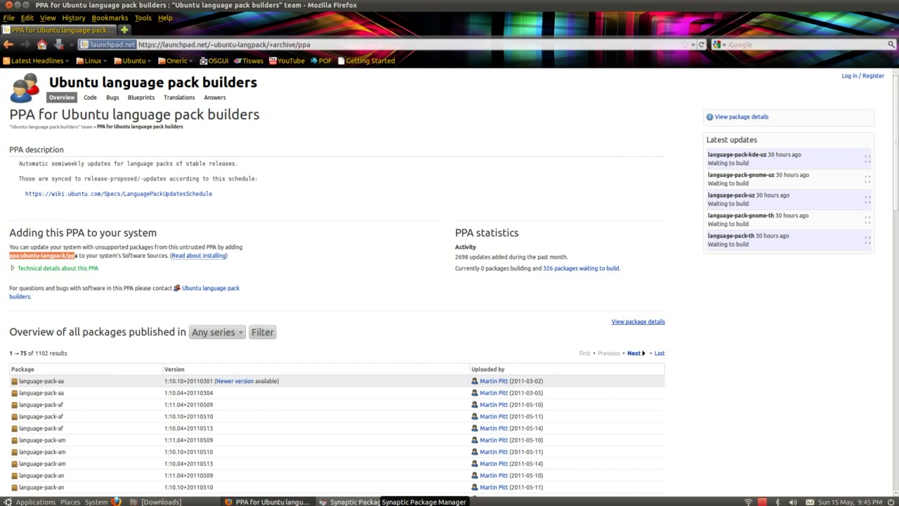
click(351, 501)
Paste ppa:ubuntu-langpack/ppa into the APT line, then cancel adding it
key(ctrl+v)
text(a)
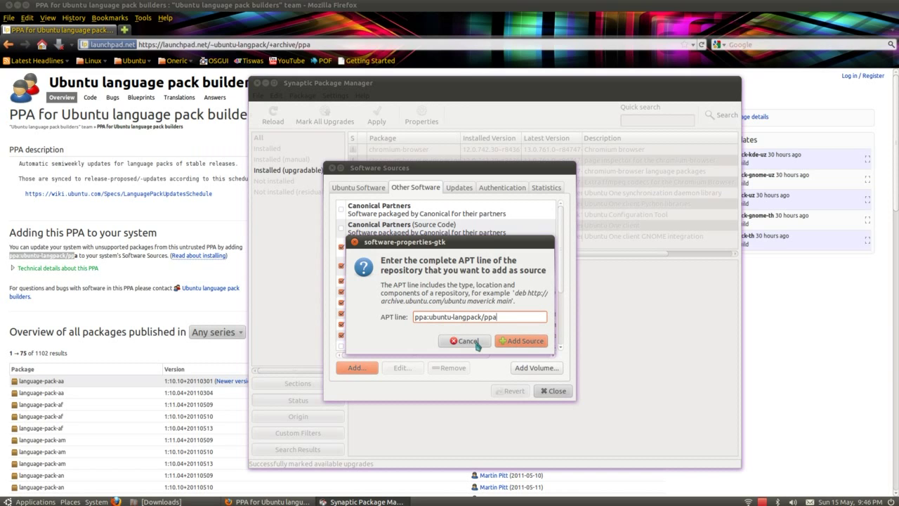
click(477, 343)
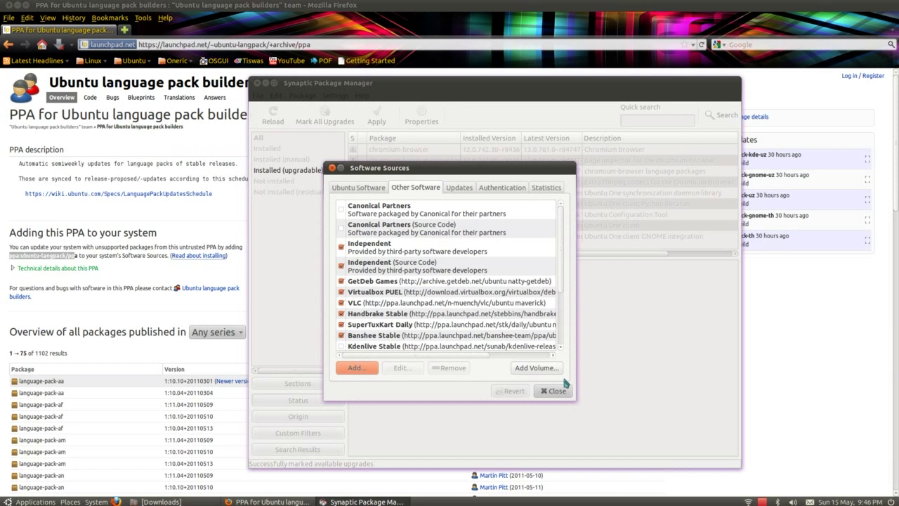
Quit Synaptic discarding the marked changes, and close Firefox
key(Escape)
click(257, 83)
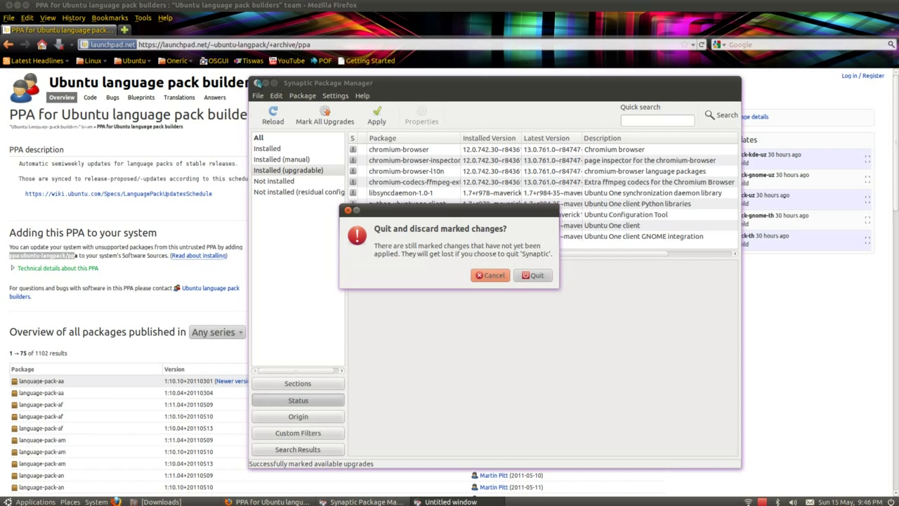
click(541, 275)
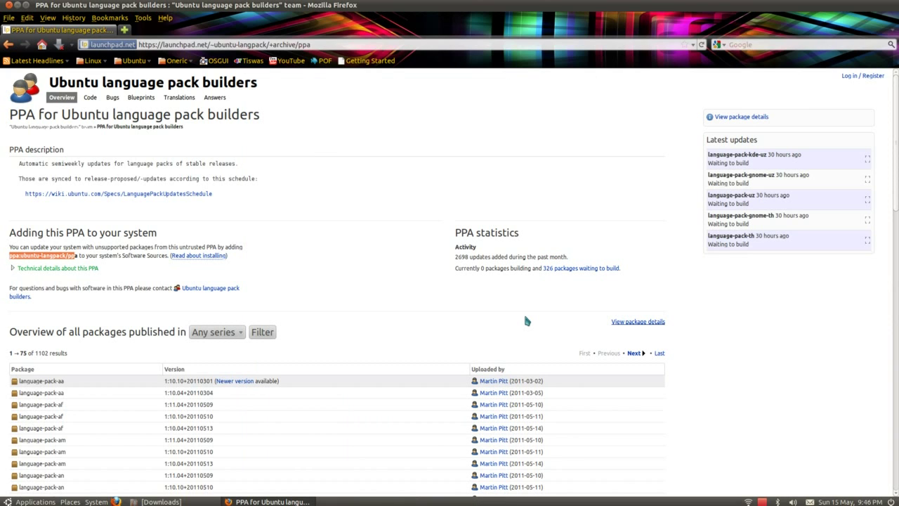
key(ctrl+q)
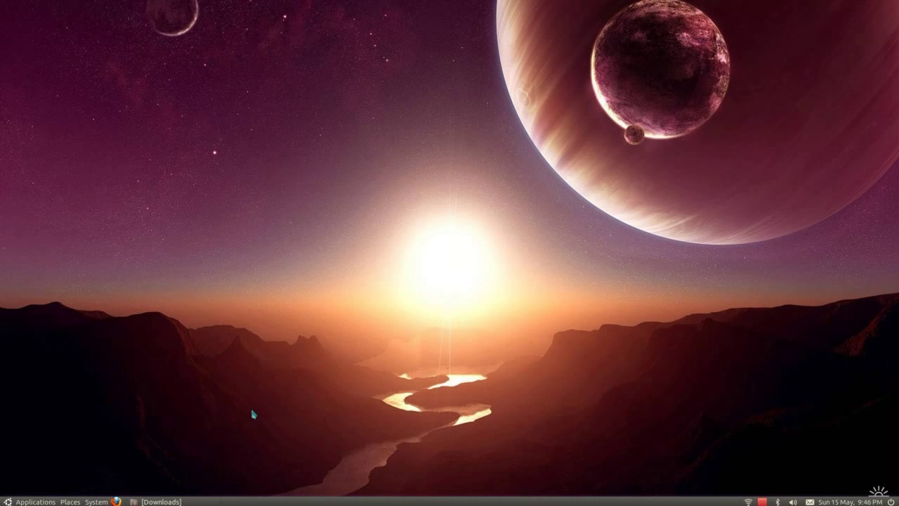
Restore the Downloads window and select google-earth-stable_current_amd64.deb
click(161, 502)
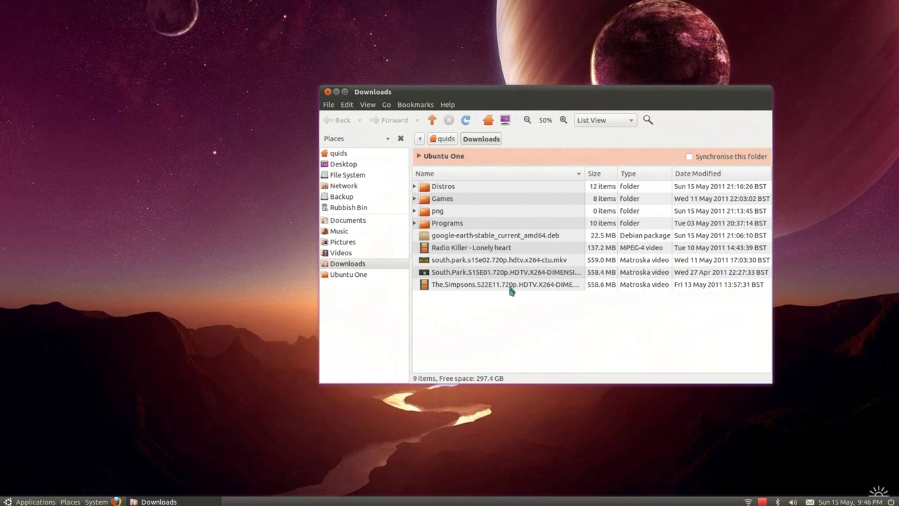
click(491, 239)
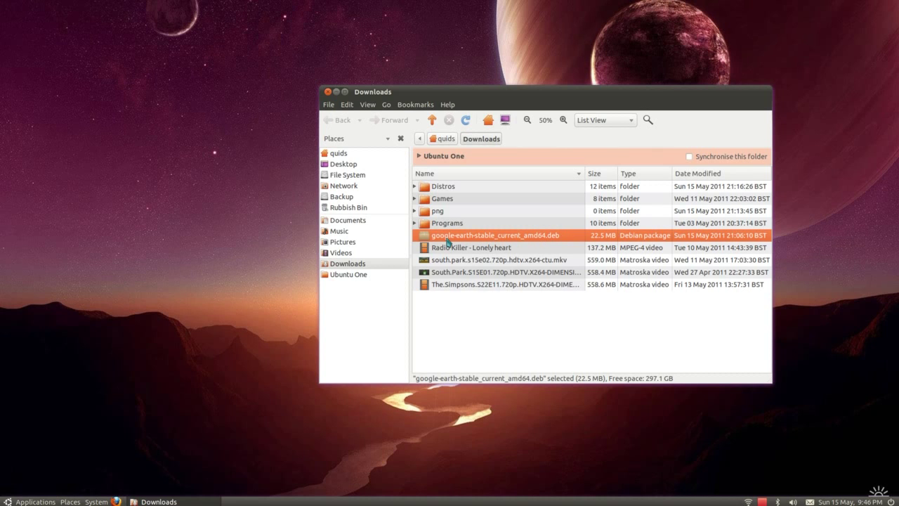
Open google-earth-stable_current_amd64.deb in Software Centre and install Google-earth-stable 6.0.2.2074-r0
double_click(537, 238)
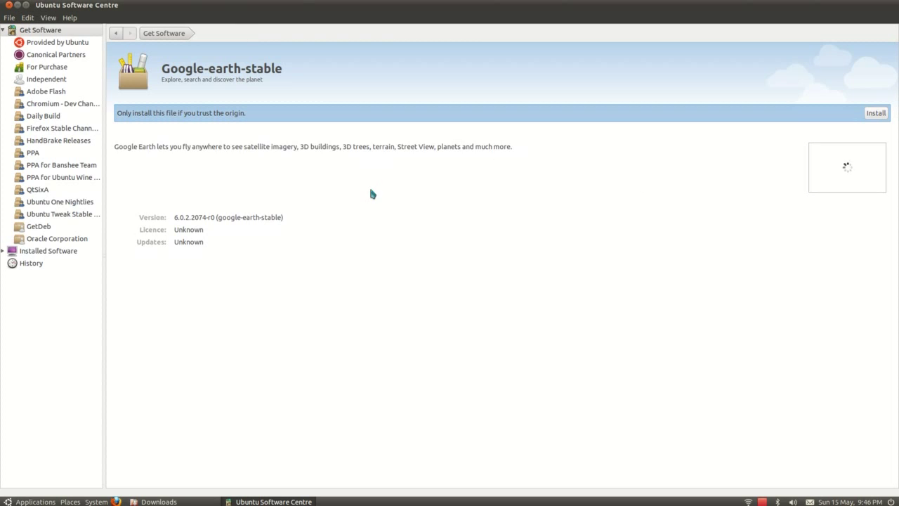
click(875, 115)
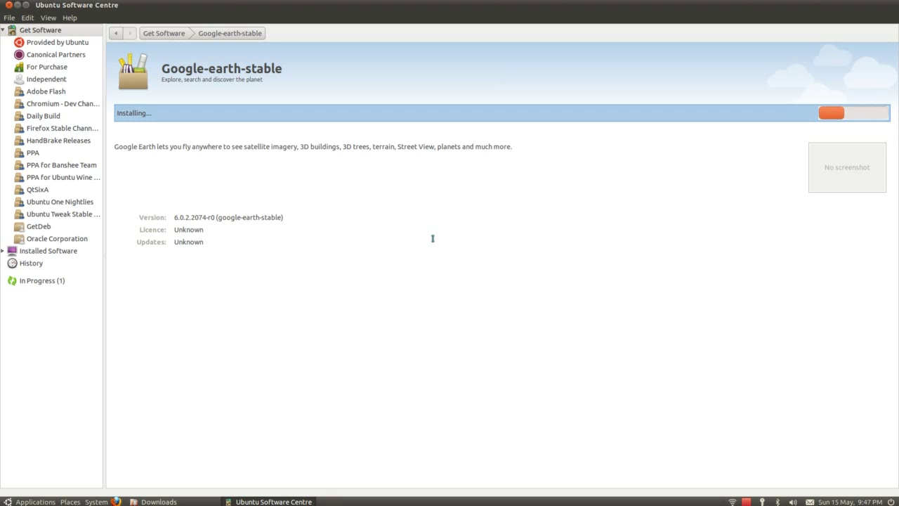
Close Software Centre and confirm Google Earth appears under Applications > Internet
click(8, 5)
click(32, 501)
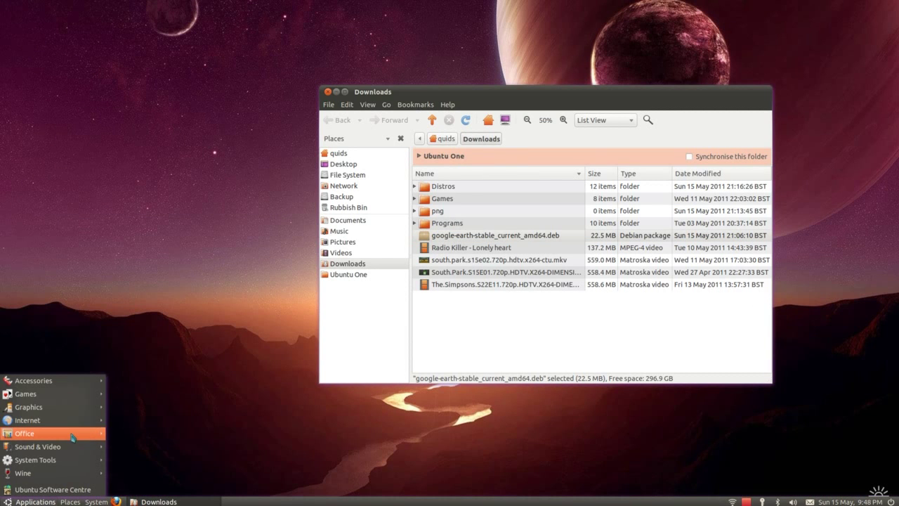
mouse_move(65, 422)
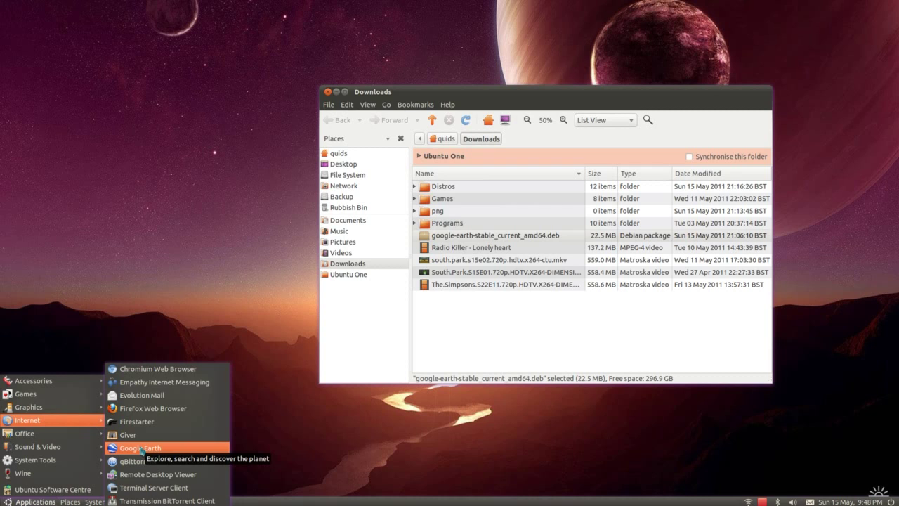
click(271, 457)
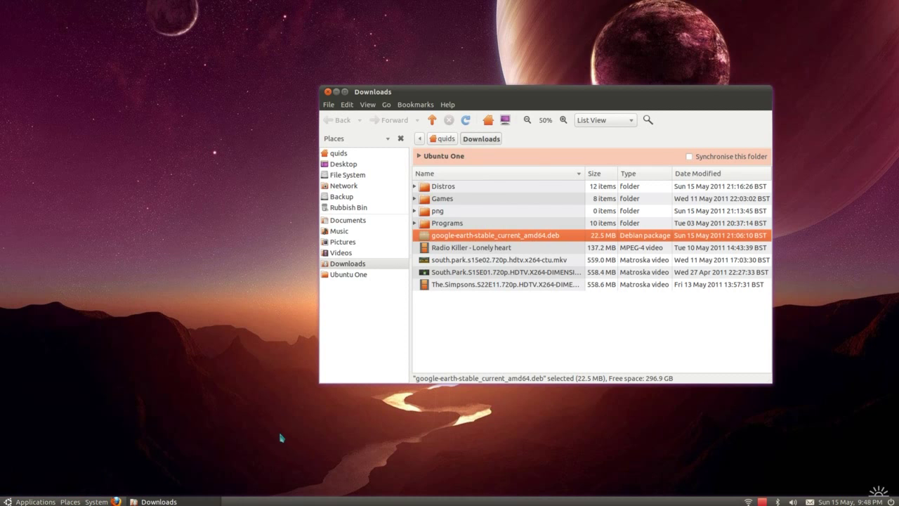
Open the Games folder and select gens_2.15.5_i386.deb
key(Up)
key(Up)
key(Up)
key(Return)
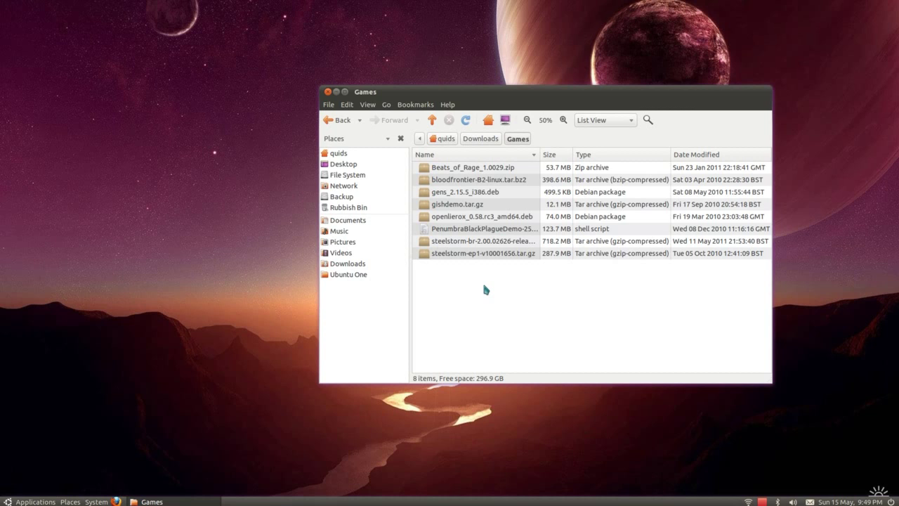
click(489, 195)
Open gens_2.15.5_i386.deb, see the wrong-architecture 'i386' error, and return to the Games folder
double_click(490, 195)
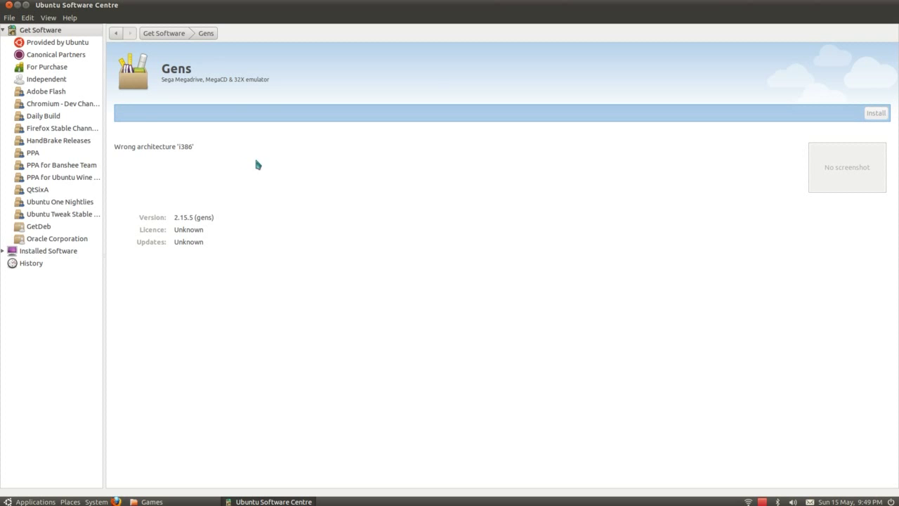
click(9, 5)
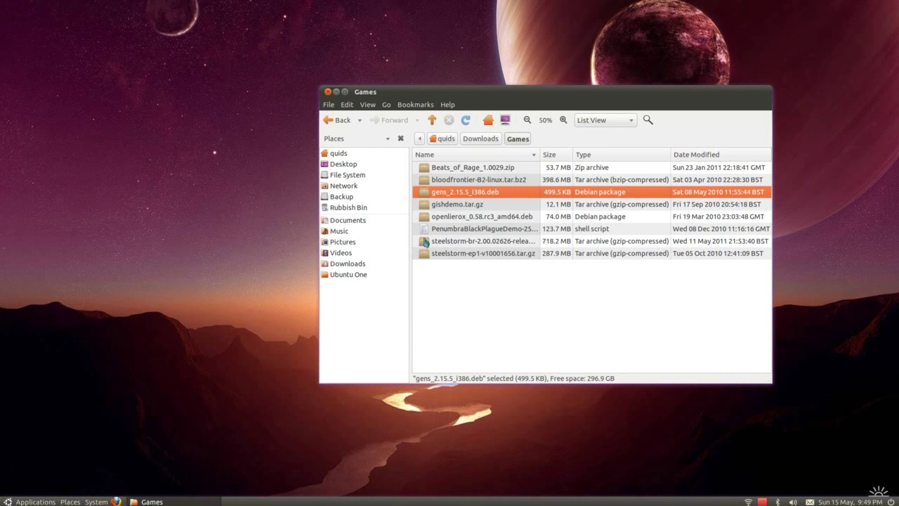
right_click(452, 290)
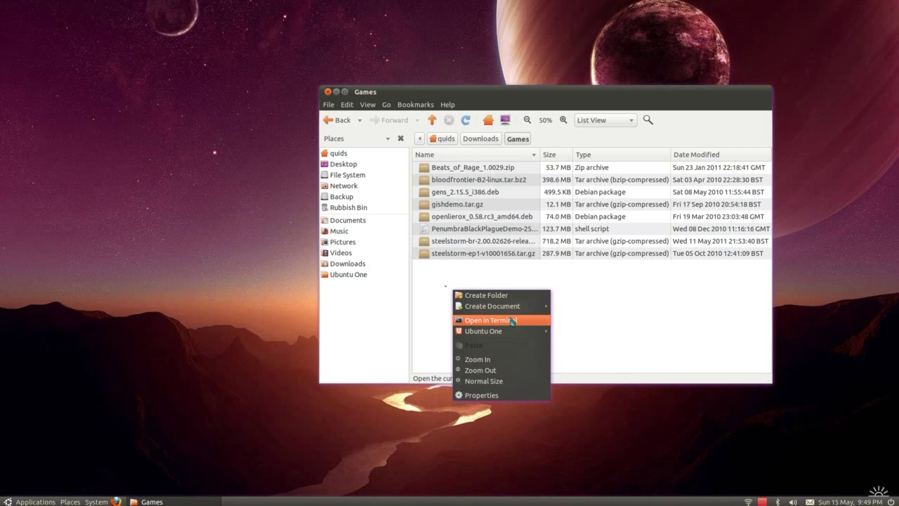
Launch Terminal and change into ~/Downloads/Games
click(579, 316)
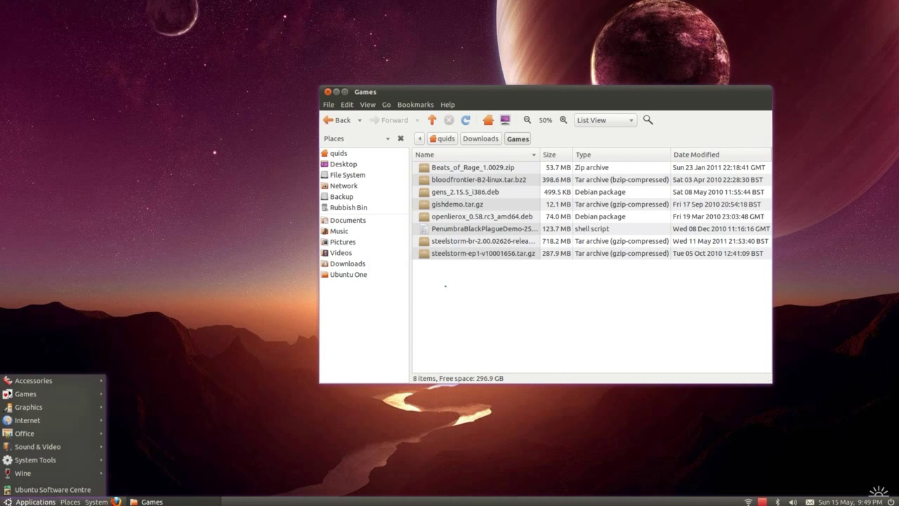
mouse_move(48, 381)
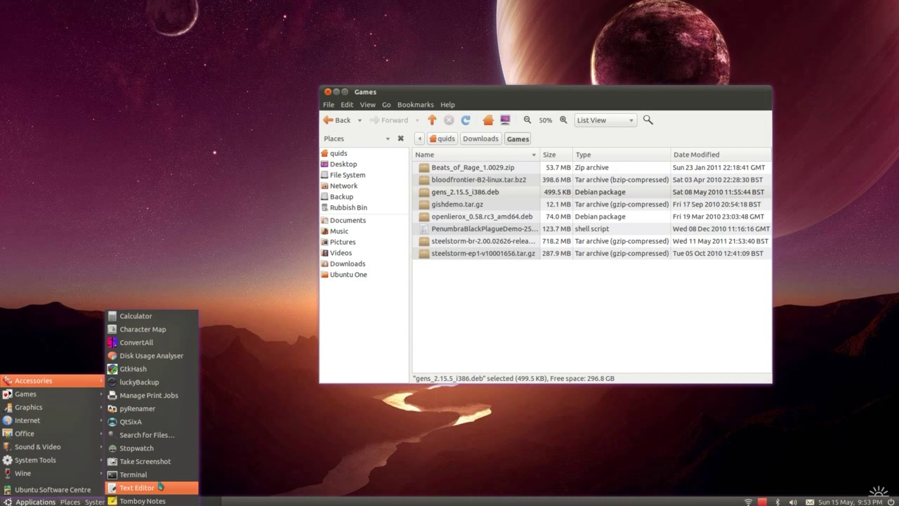
click(168, 472)
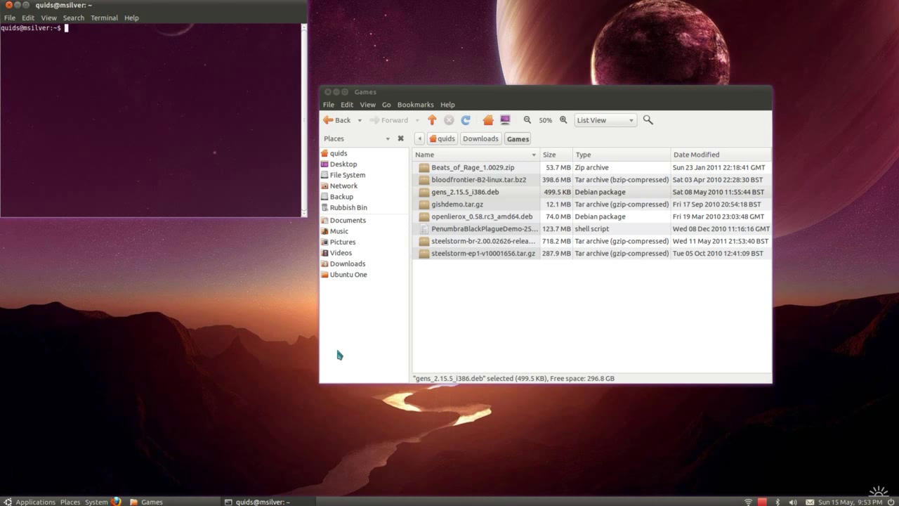
text(cd ~/Dow)
key(Tab)
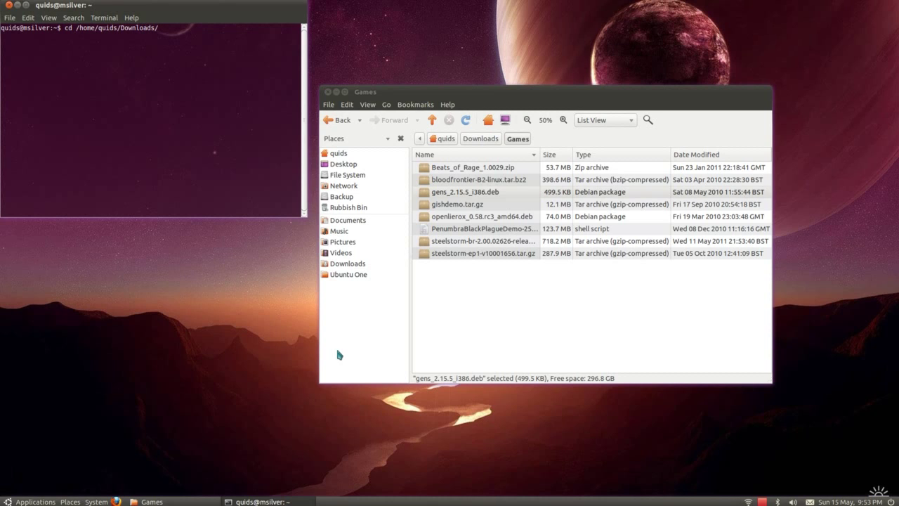
text(Ga)
key(Tab)
key(Return)
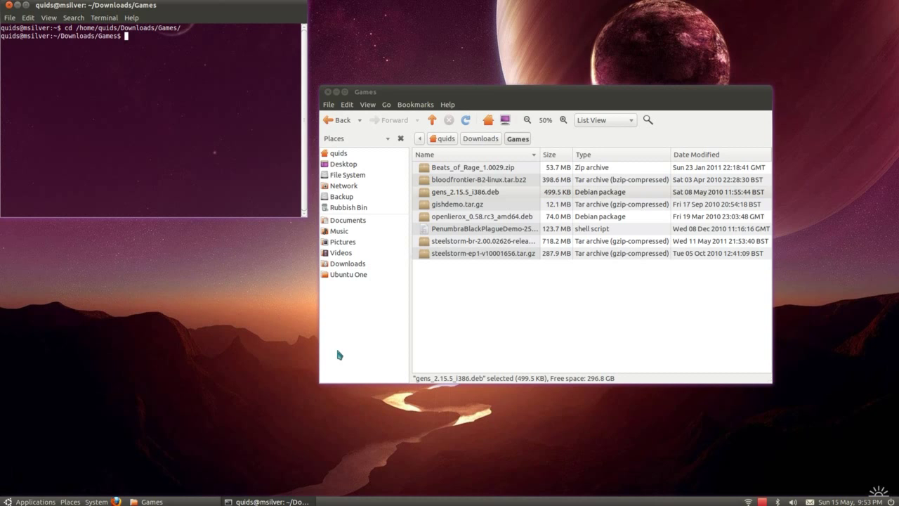
Run sudo dpkg -i --force-architecture gens_2.15.5_i386.deb to install gens
text(sudo dpkg -i --force-architecture g)
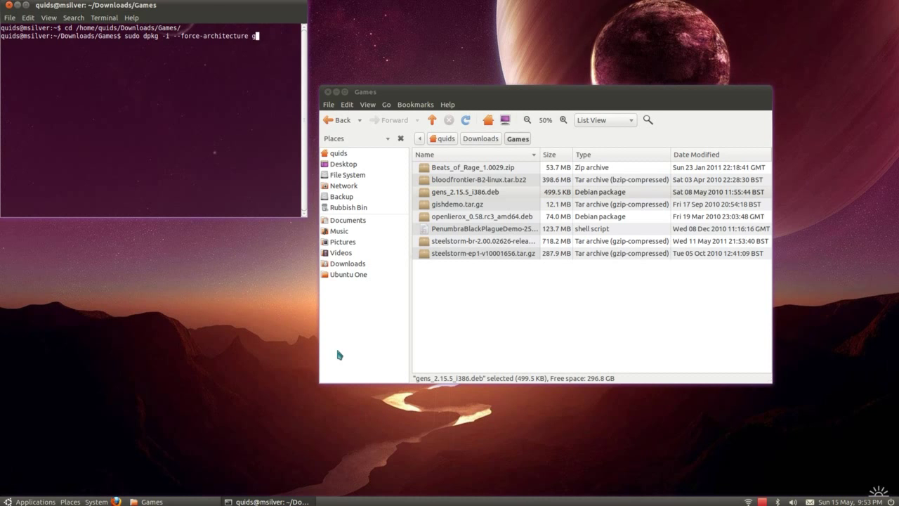
text(ens)
key(Tab)
key(Return)
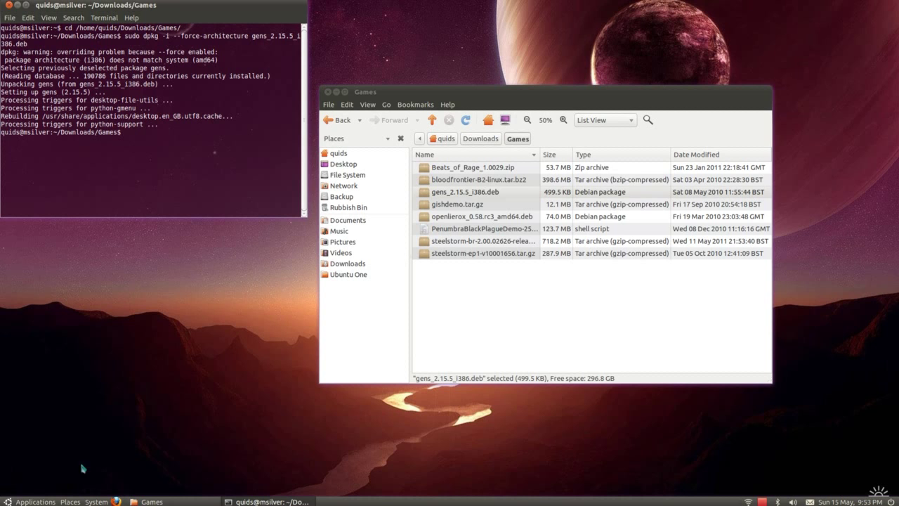
click(34, 501)
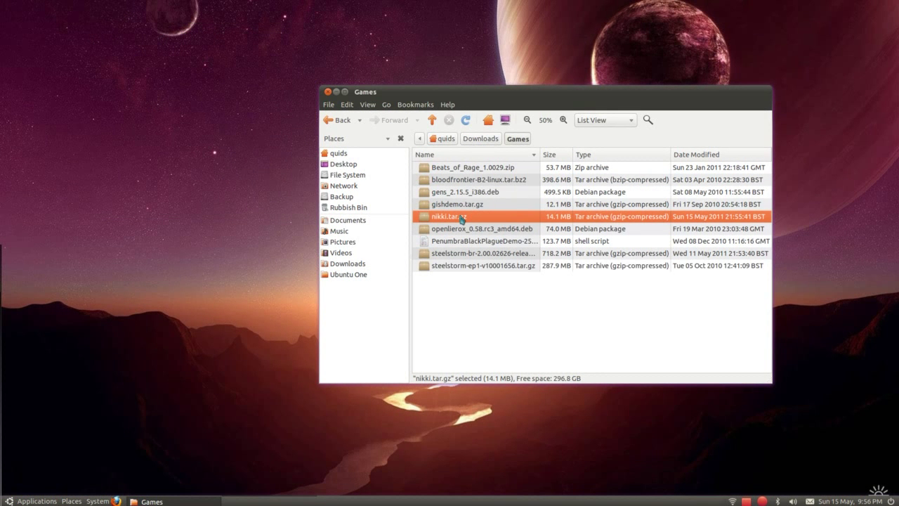
double_click(461, 219)
double_click(26, 83)
scroll(91, 134, down, 1)
scroll(91, 137, down, 2)
click(44, 186)
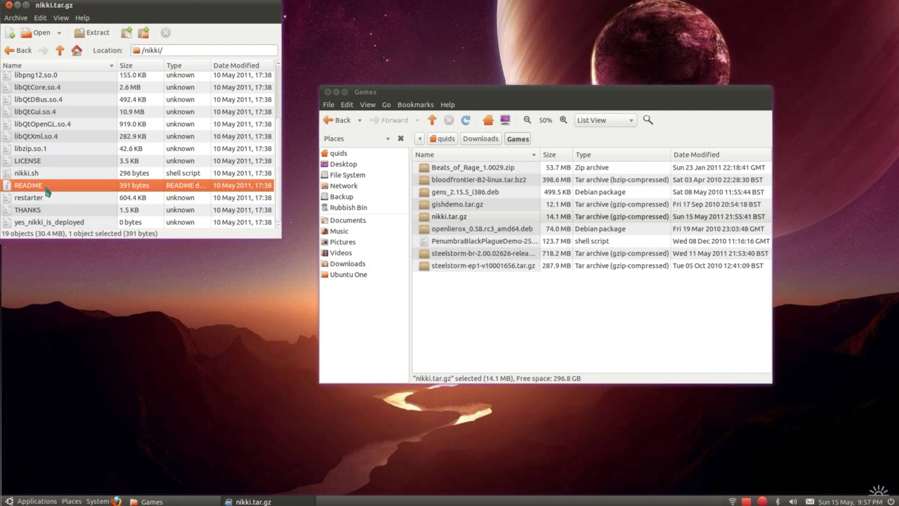
double_click(47, 189)
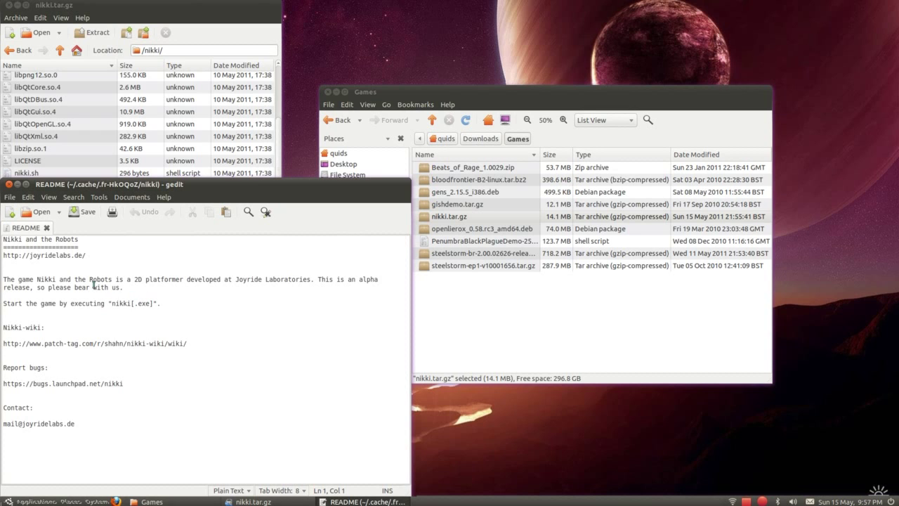
click(8, 185)
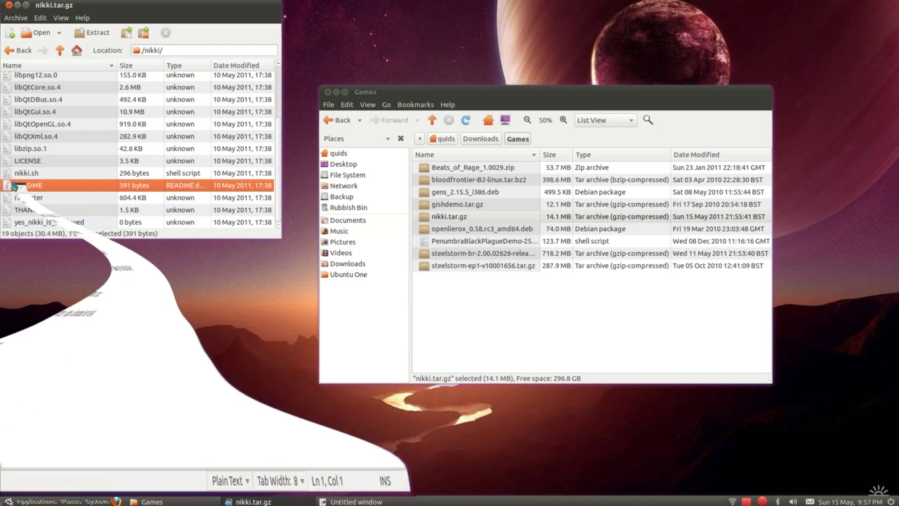
scroll(90, 198, up, 3)
scroll(83, 173, down, 3)
key(ctrl+w)
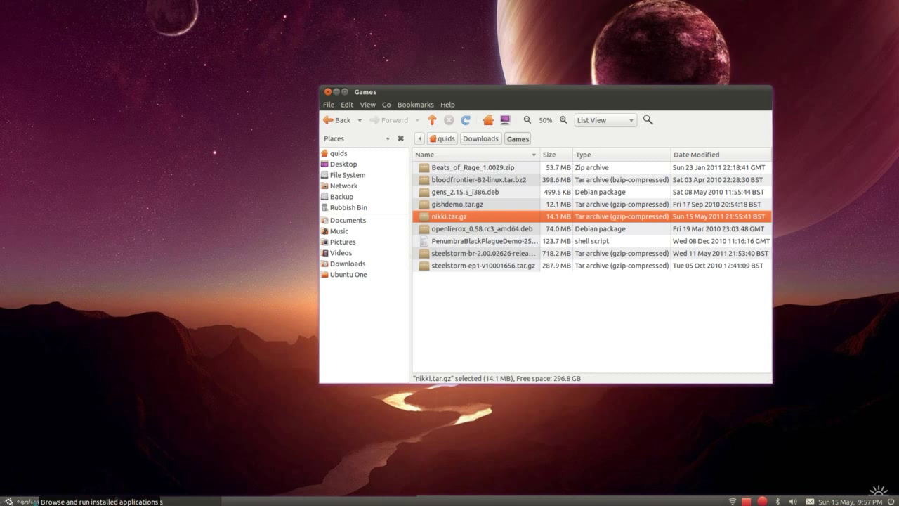
Launch a root file browser with gksu nautilus
click(93, 398)
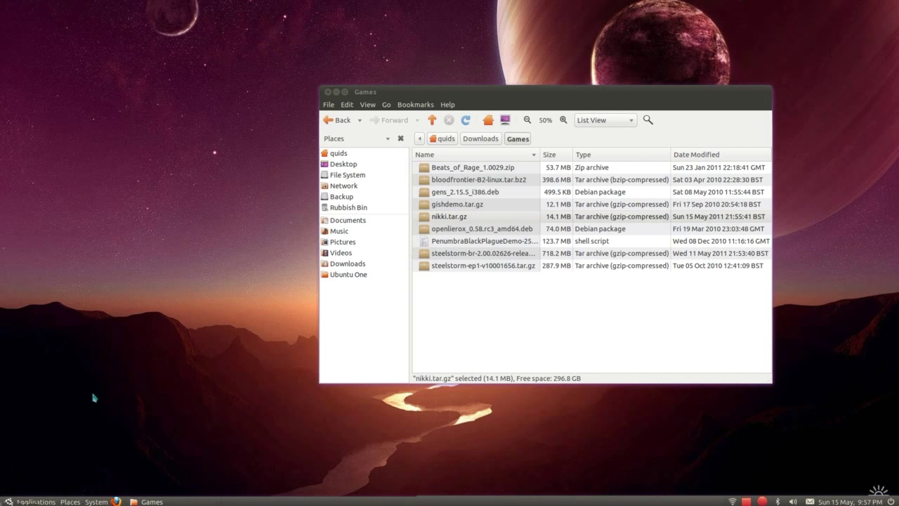
key(alt+F2)
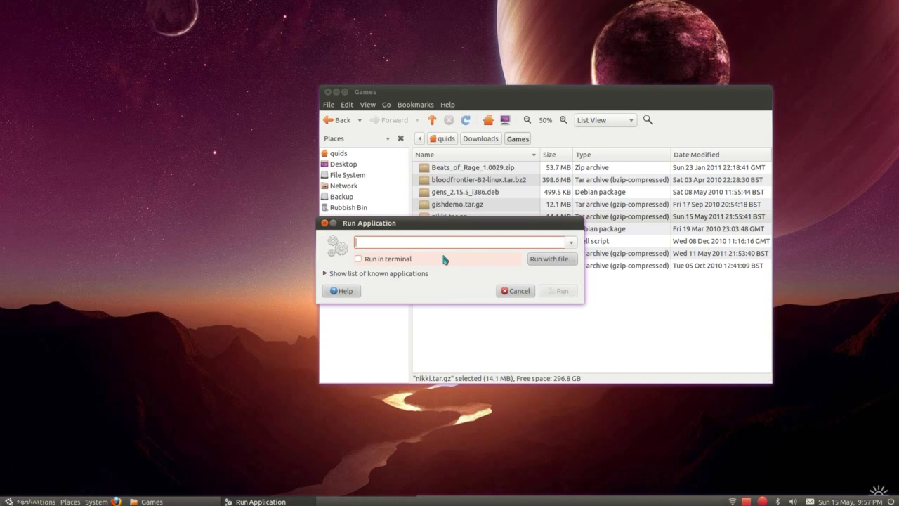
text(gks)
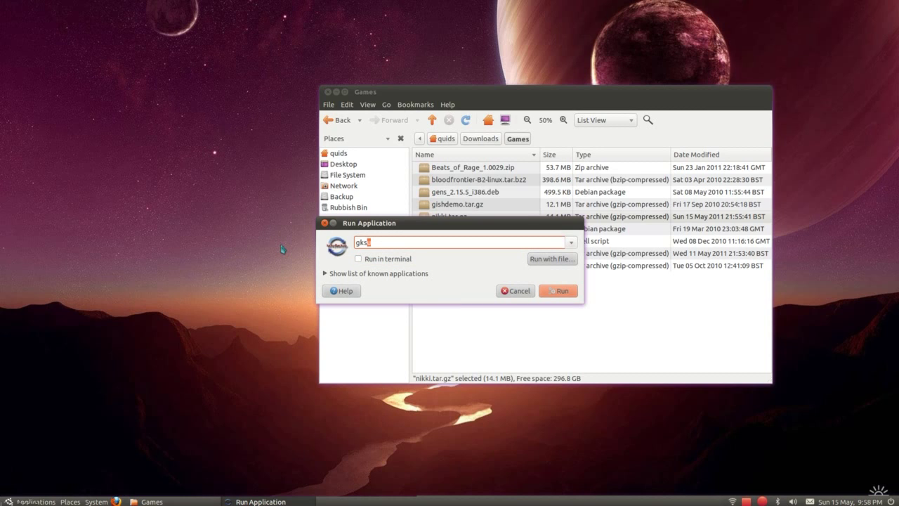
text(u nautilus)
key(Return)
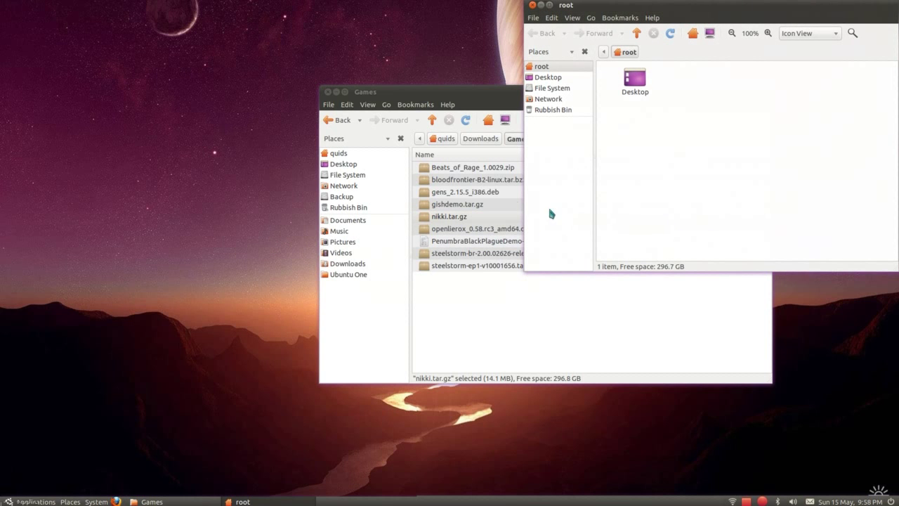
Open nikki.tar.gz from the home Downloads/Games folder in the archive viewer
click(552, 88)
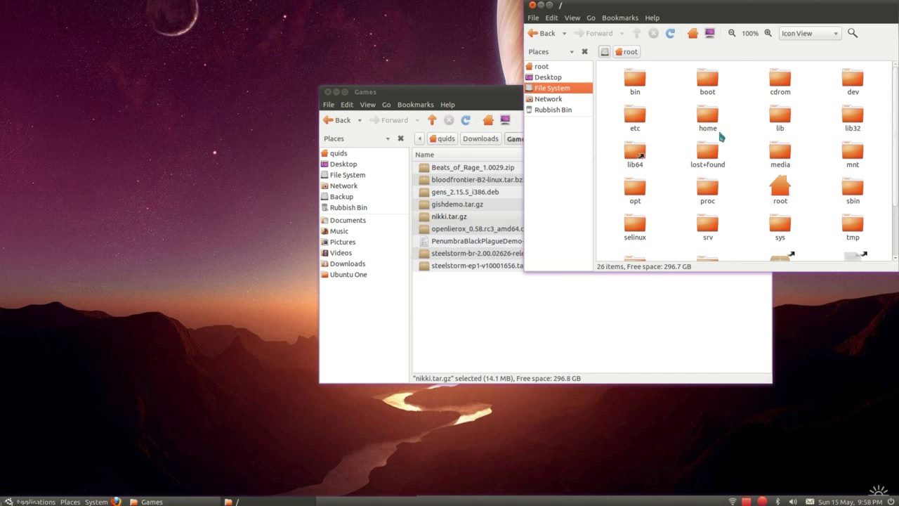
double_click(708, 119)
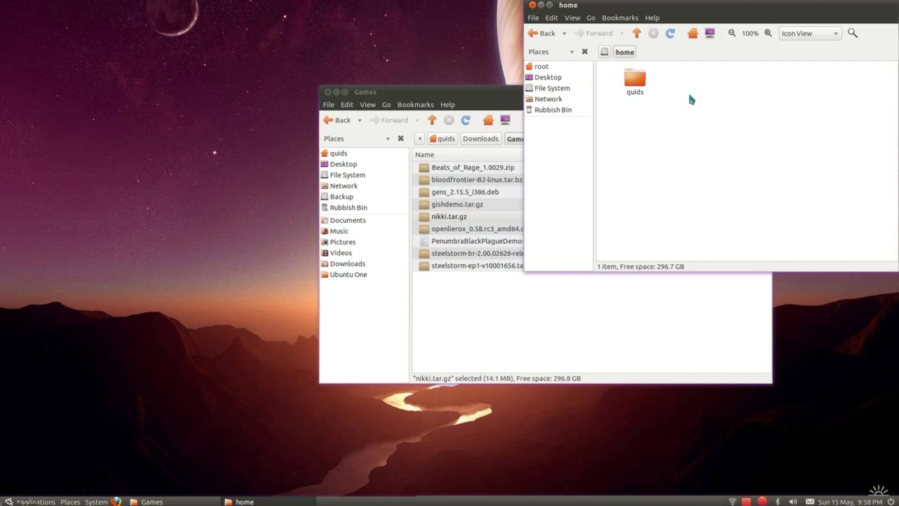
double_click(635, 81)
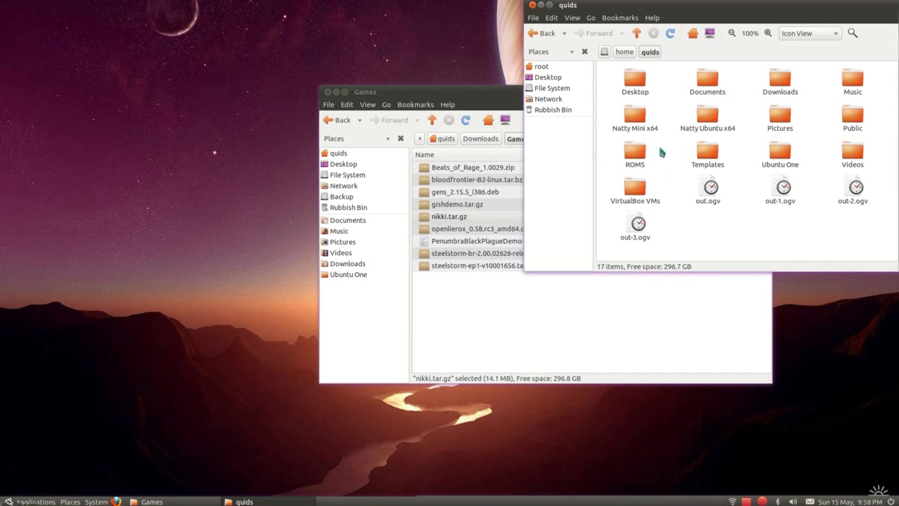
double_click(780, 78)
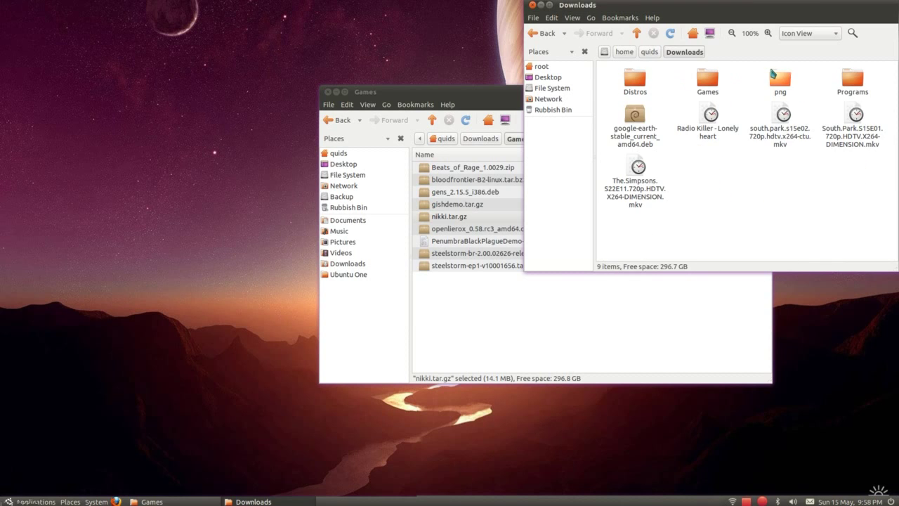
double_click(707, 79)
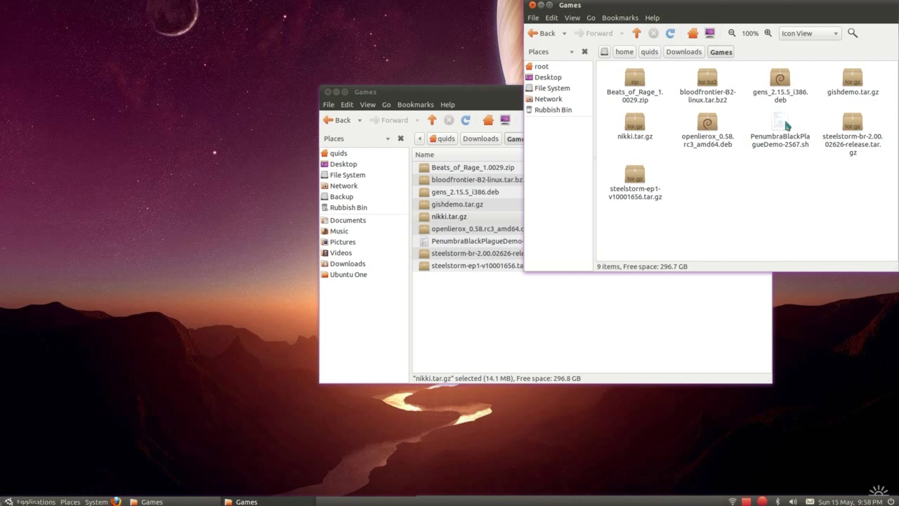
click(636, 131)
double_click(636, 132)
Extract the nikki folder into /usr/local/games in a new tab and close the archive
middle_click(552, 89)
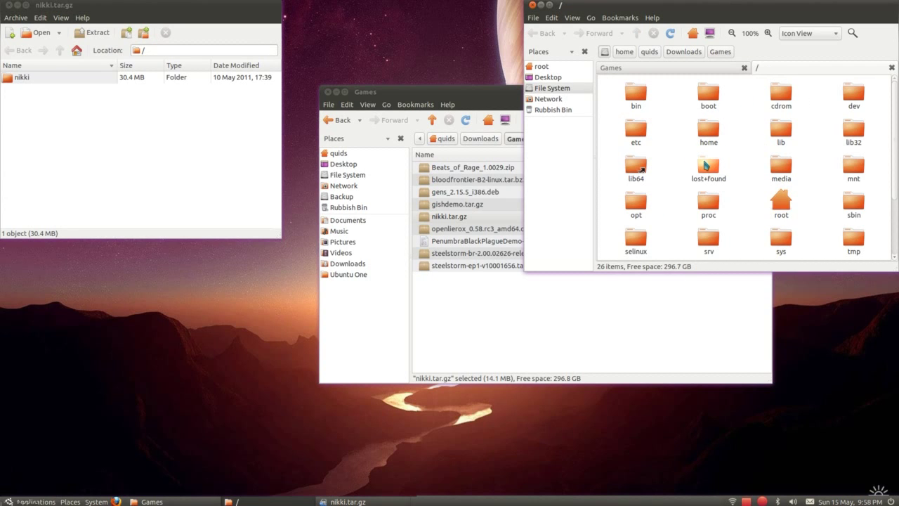
scroll(690, 173, down, 2)
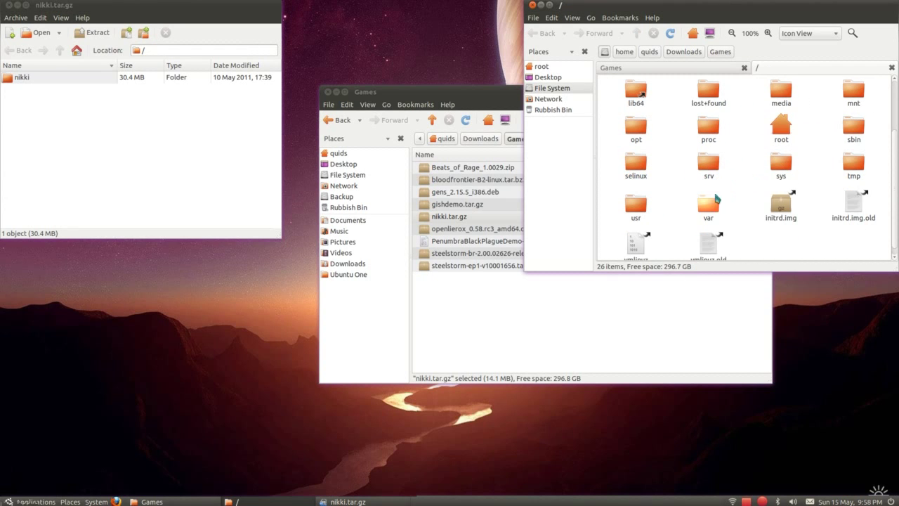
double_click(635, 203)
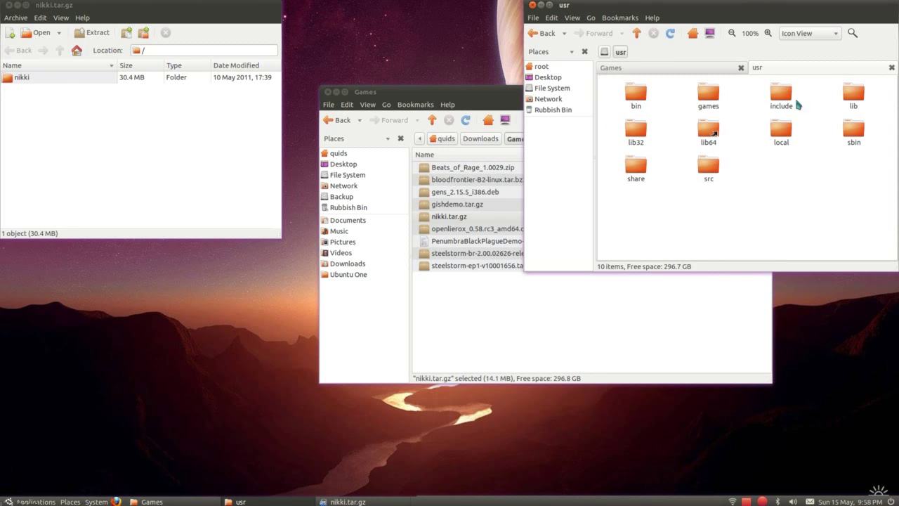
double_click(781, 130)
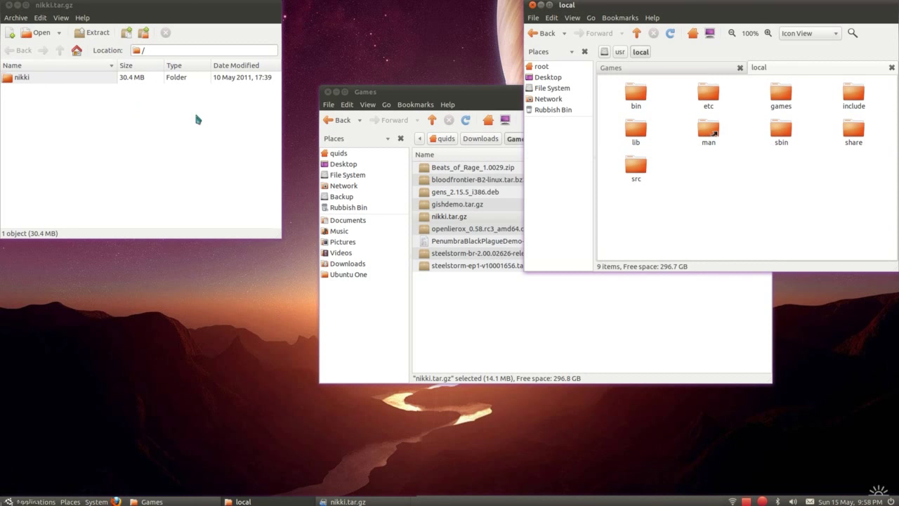
double_click(781, 93)
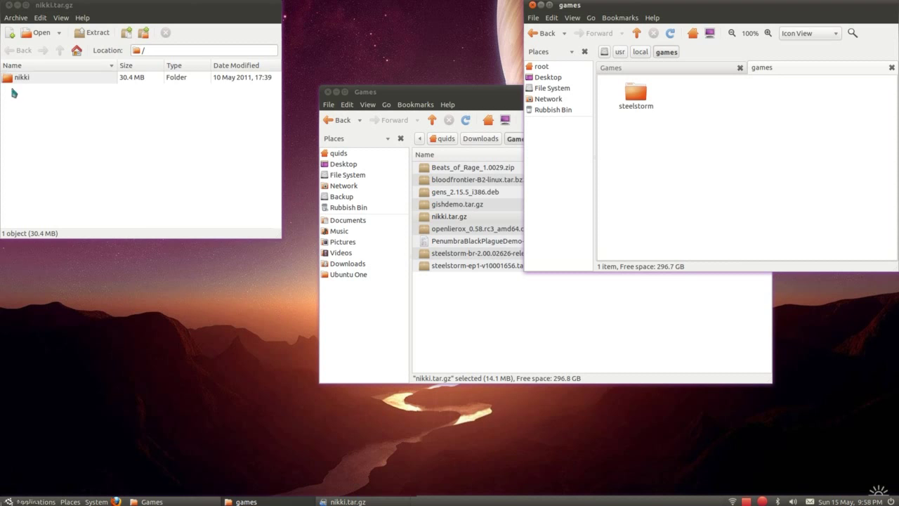
drag(21, 77, 727, 123)
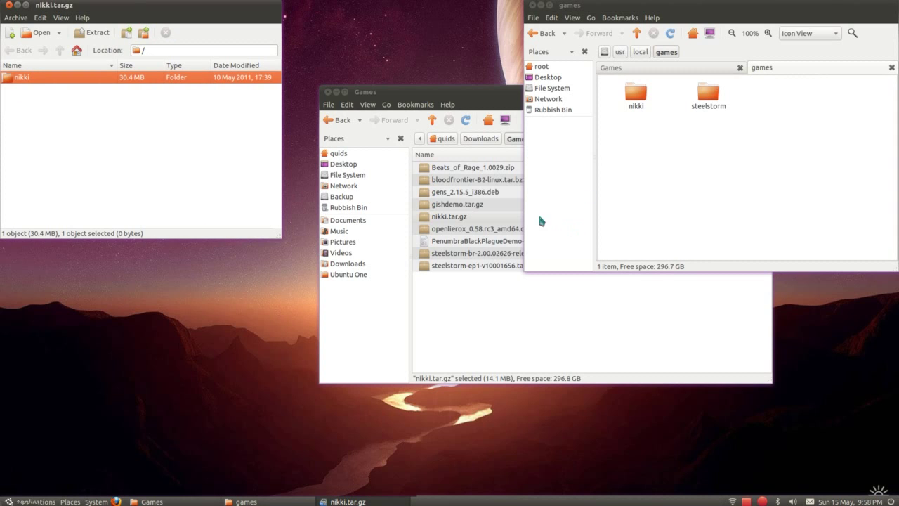
click(6, 5)
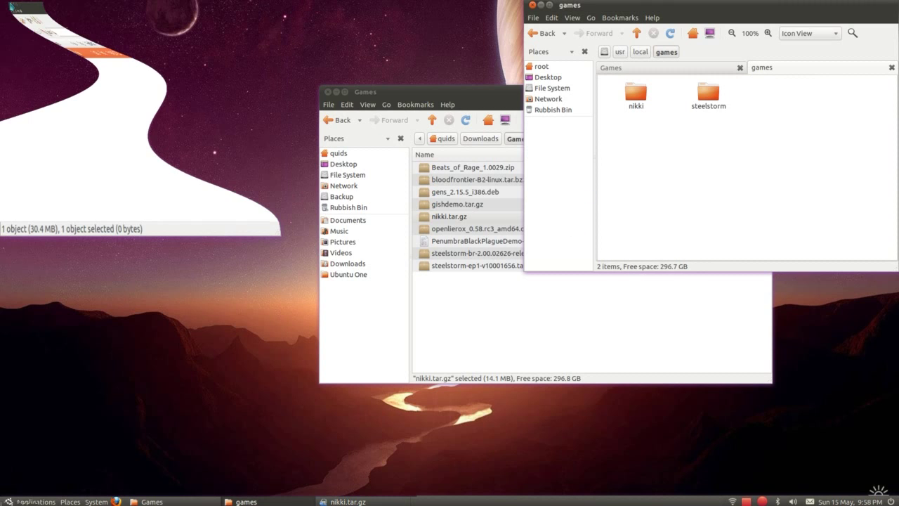
Close the root browser and select Nikki and the Robots under Games in the menu editor
click(532, 5)
right_click(19, 500)
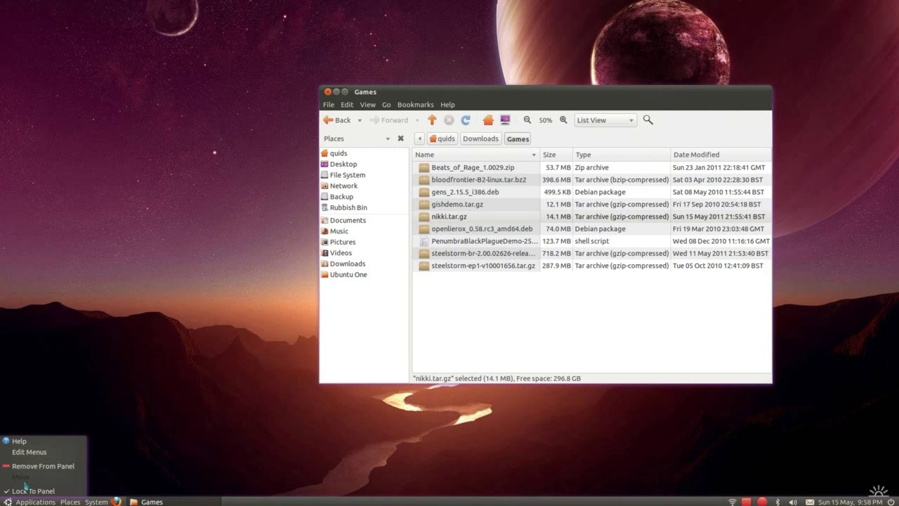
click(24, 455)
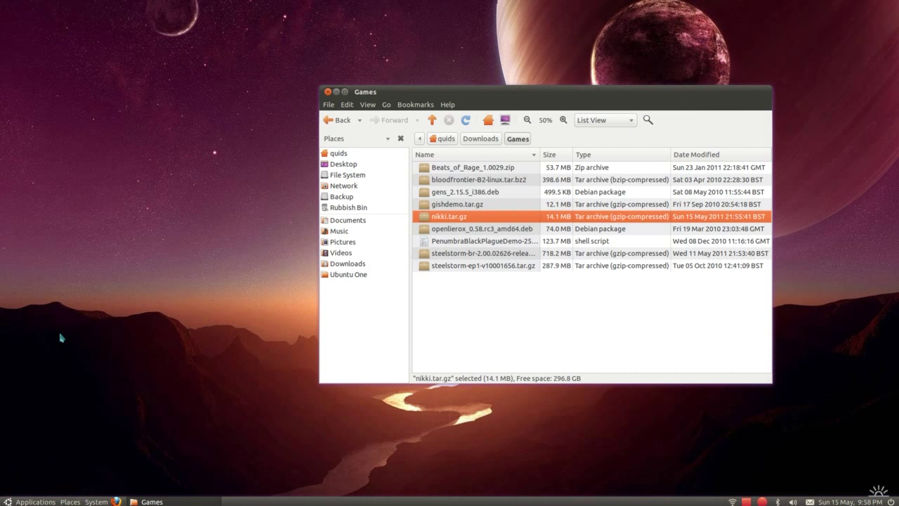
double_click(430, 214)
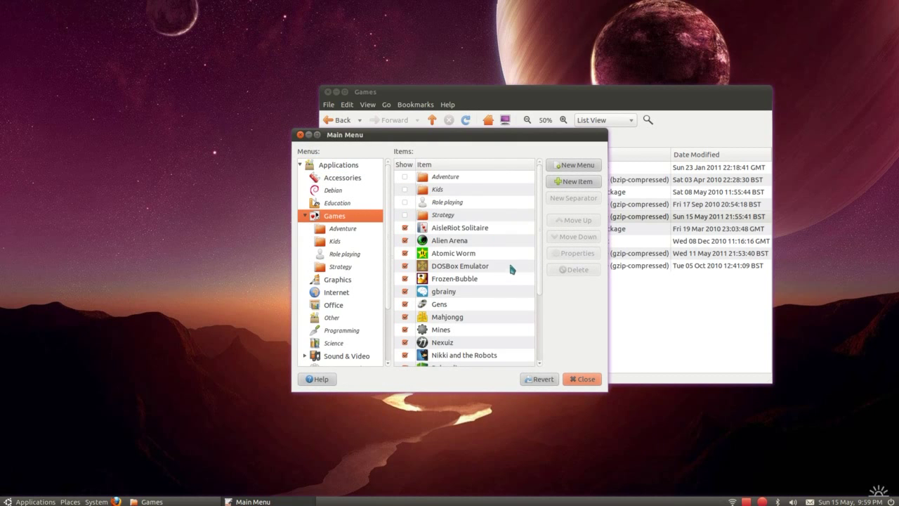
scroll(485, 311, down, 2)
click(472, 305)
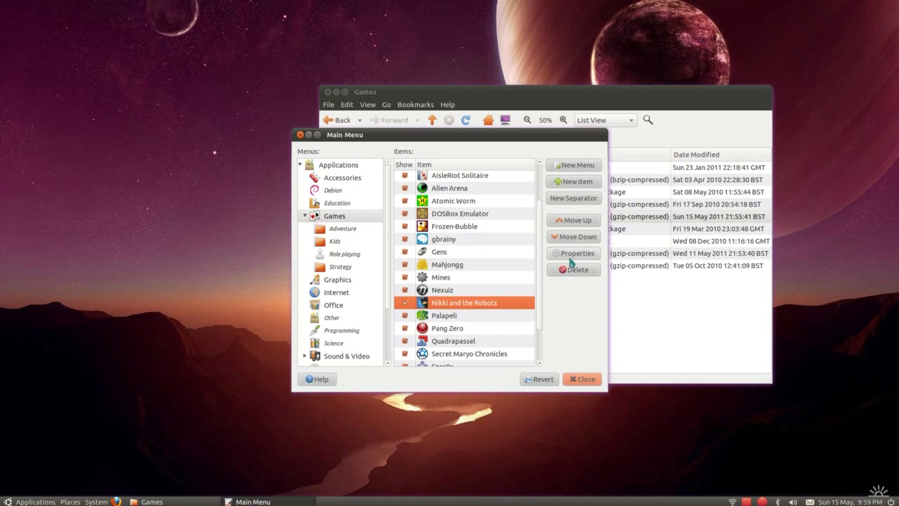
Set the launcher command to /usr/local/games/nikki/nikki.sh, save it, and close the editor
click(572, 255)
click(474, 251)
click(531, 253)
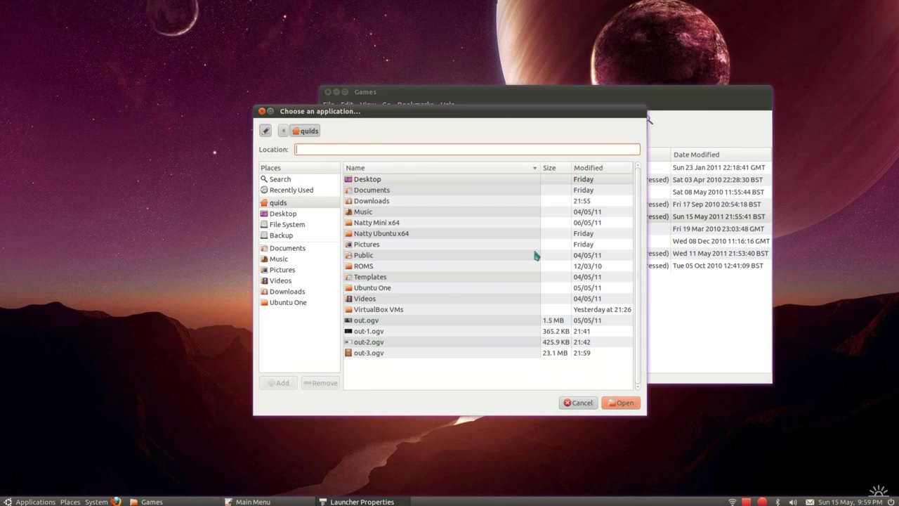
click(577, 402)
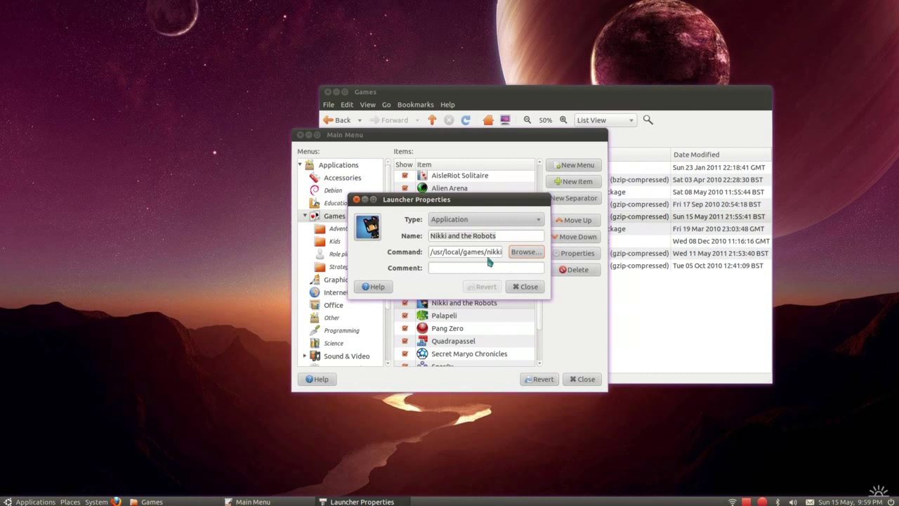
drag(487, 251, 504, 250)
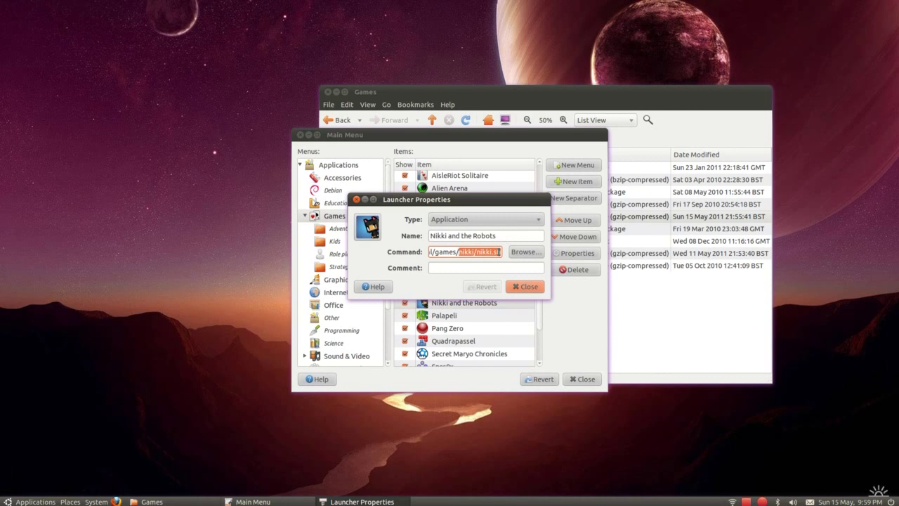
click(503, 251)
click(525, 285)
click(583, 379)
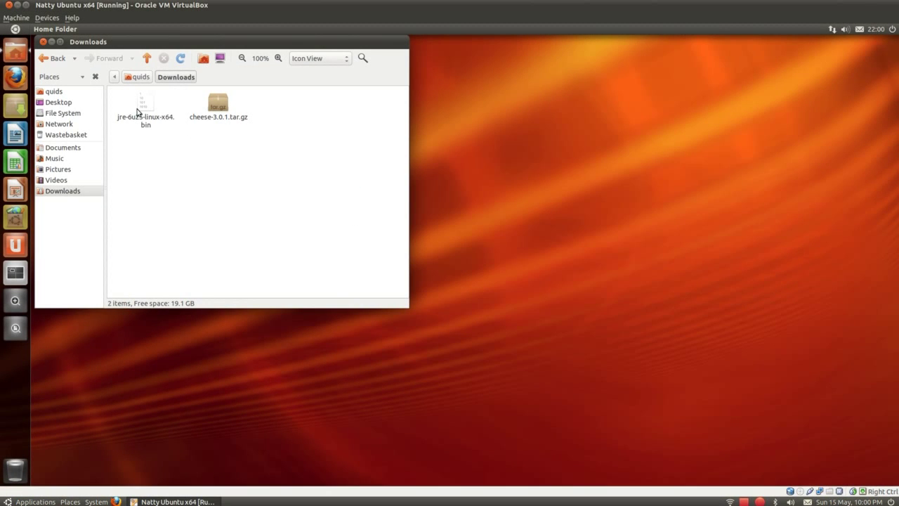
Try opening jre-6u25-linux-x64.bin directly and dismiss the cannot-display error
right_click(140, 106)
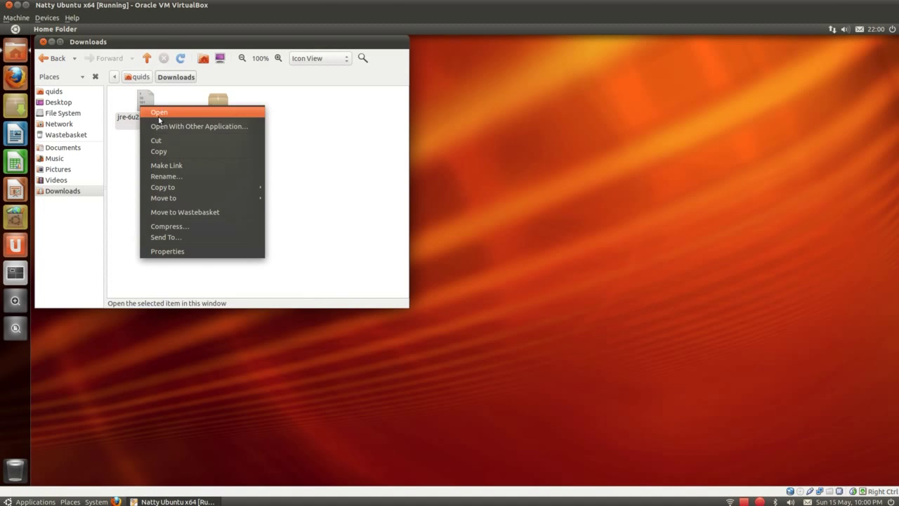
click(135, 132)
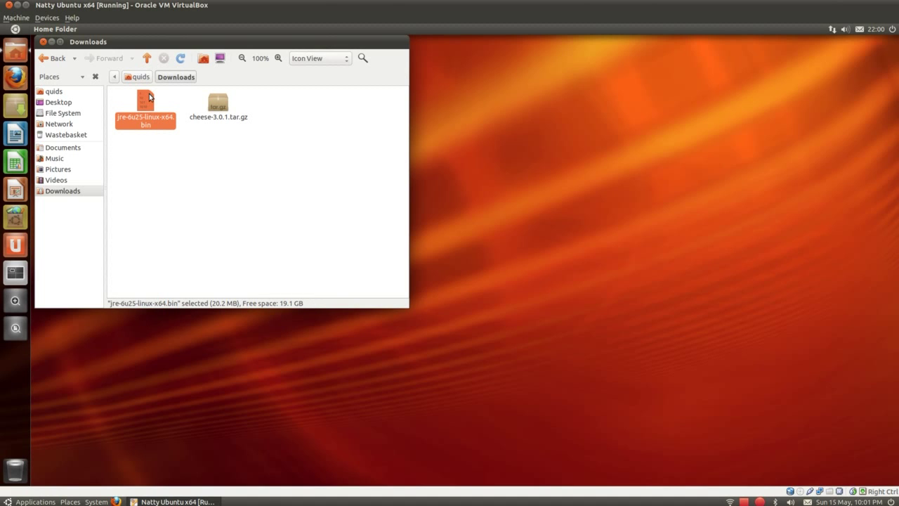
double_click(148, 98)
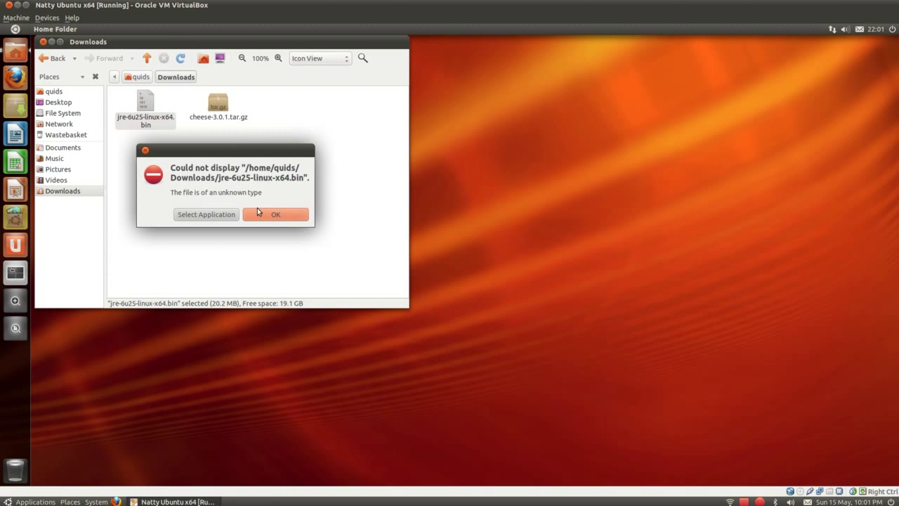
click(274, 215)
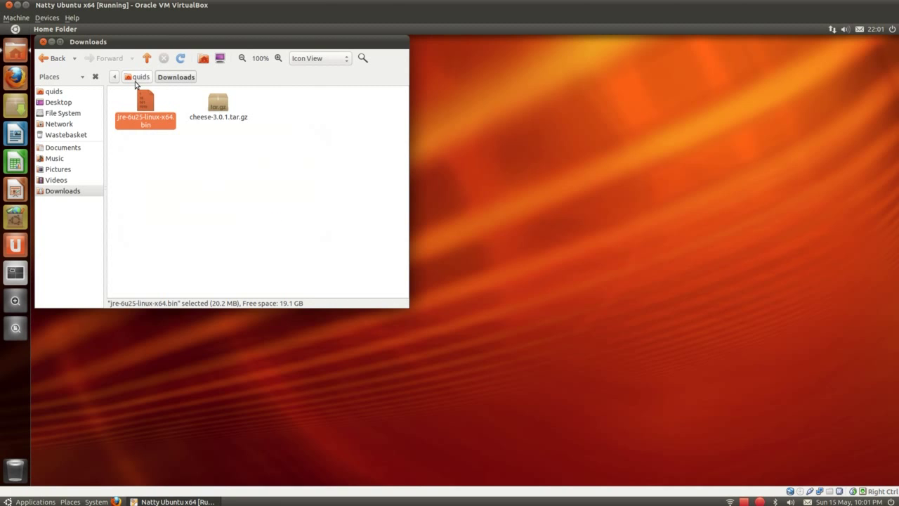
Allow jre-6u25-linux-x64.bin to execute as a program in its Permissions
right_click(148, 105)
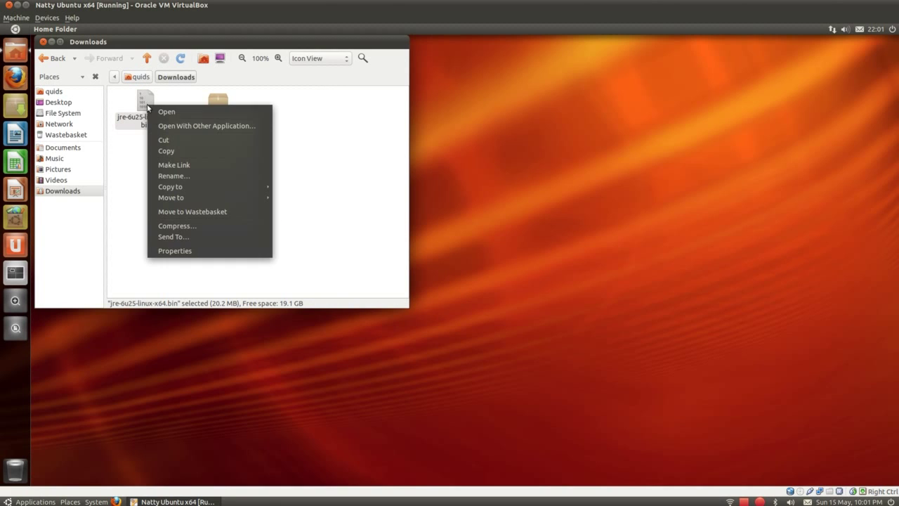
click(184, 251)
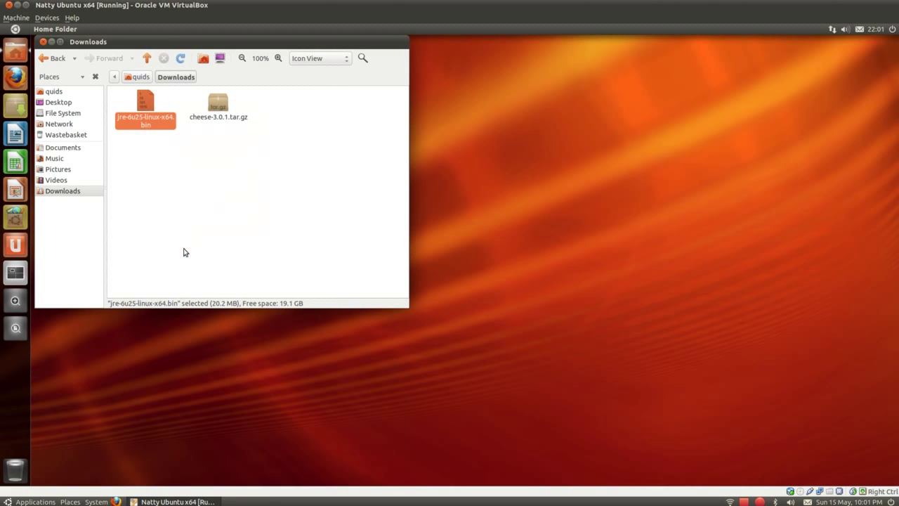
click(426, 166)
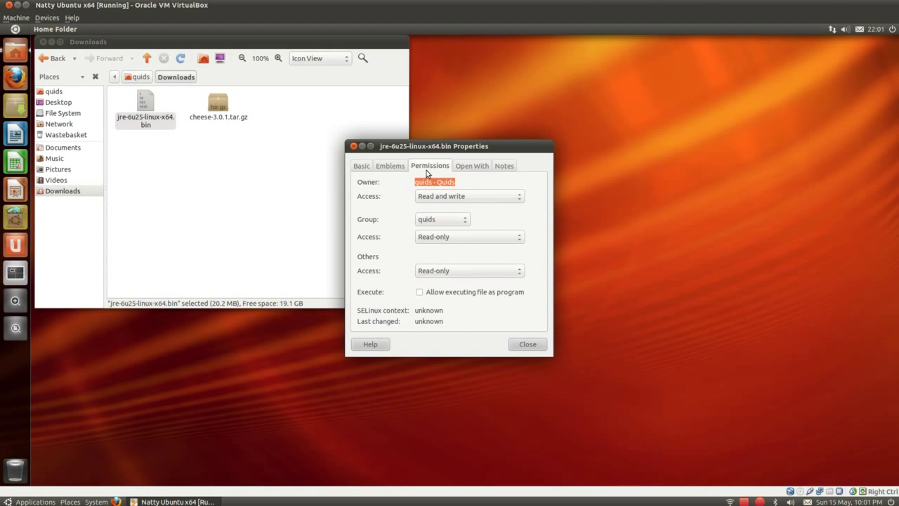
click(420, 292)
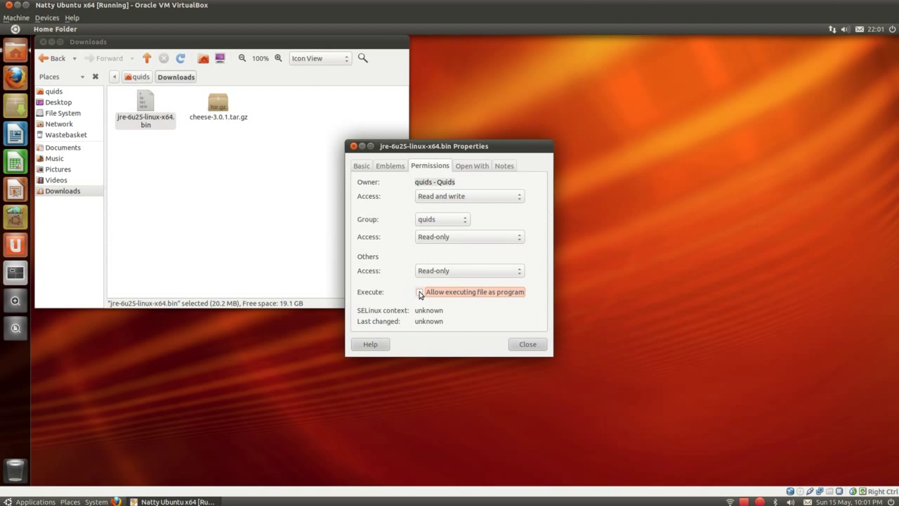
click(528, 344)
click(246, 274)
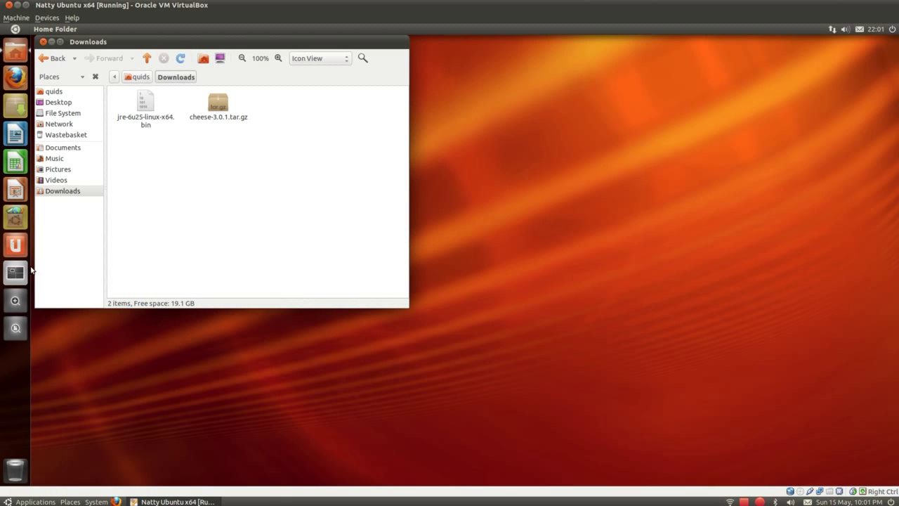
Run ./jre-6u25-linux-x64.bin from ~/Downloads and open the extracted jre1.6.0_25 folder
key(ctrl+alt+t)
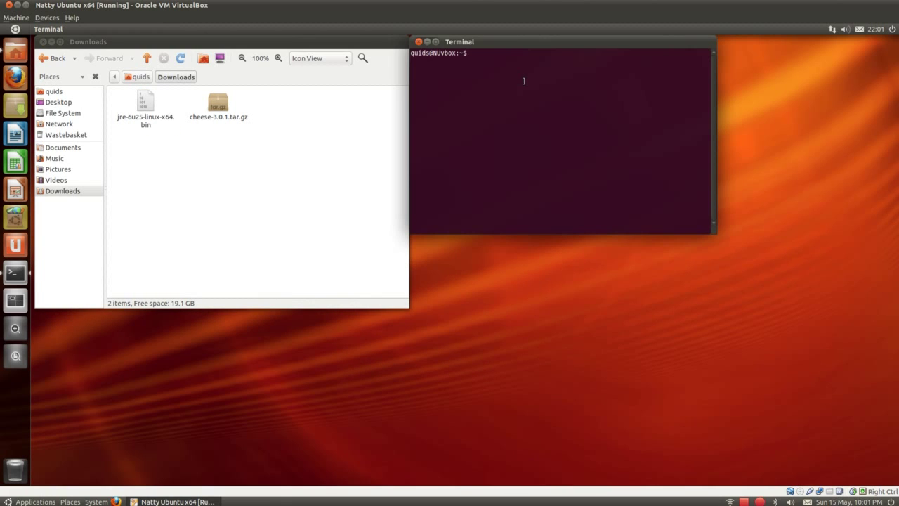
text(cd ~/Downloads/)
key(Return)
text(./)
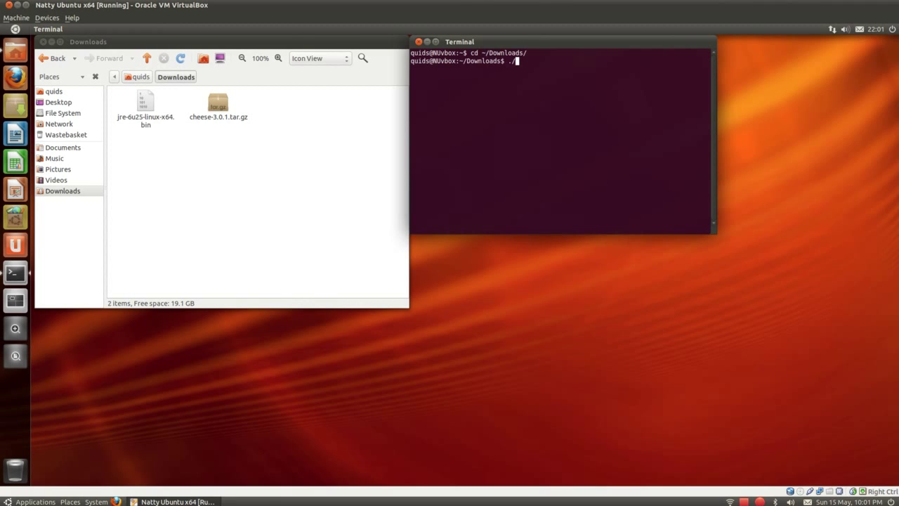
text(jre)
key(Tab)
key(Return)
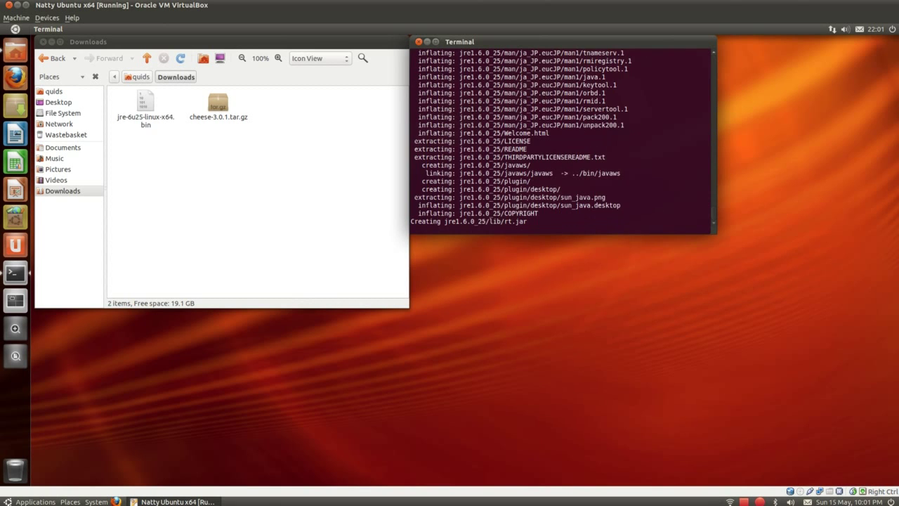
click(418, 42)
double_click(144, 102)
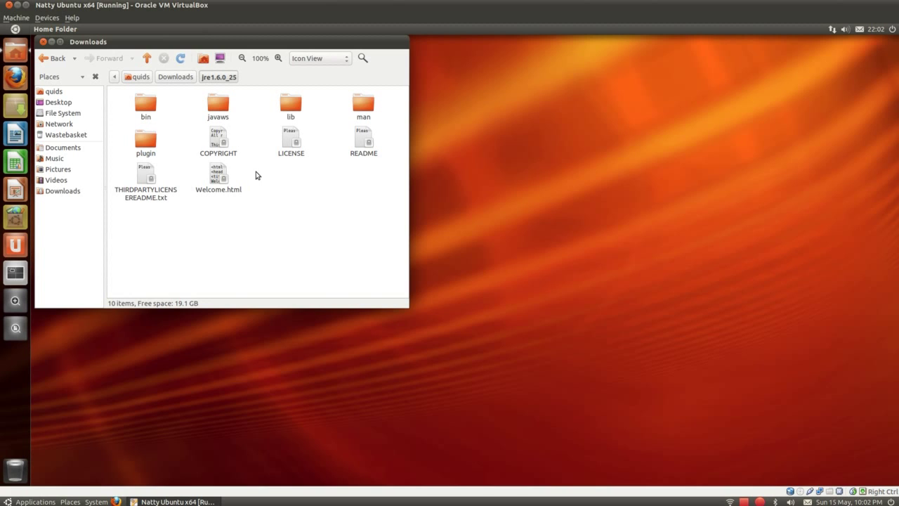
click(357, 149)
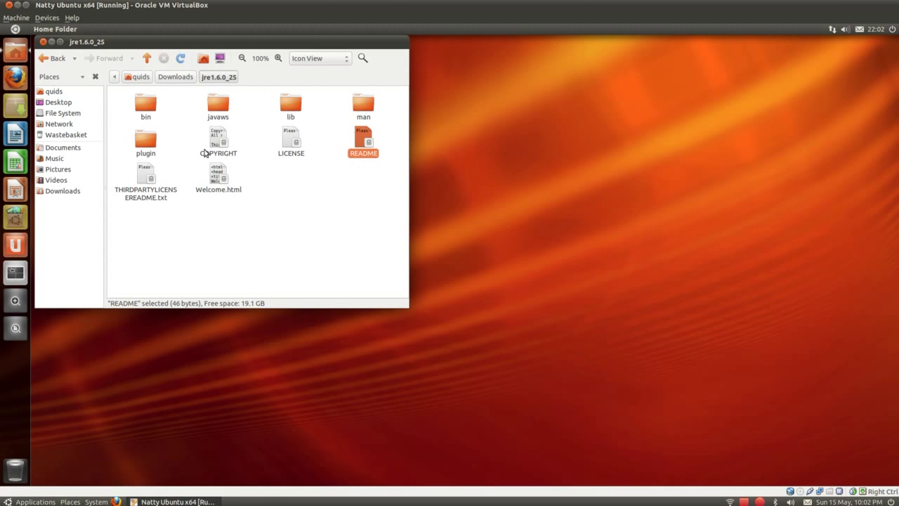
Open cheese-2.32.0.tar.gz and read its INSTALL build instructions
click(43, 41)
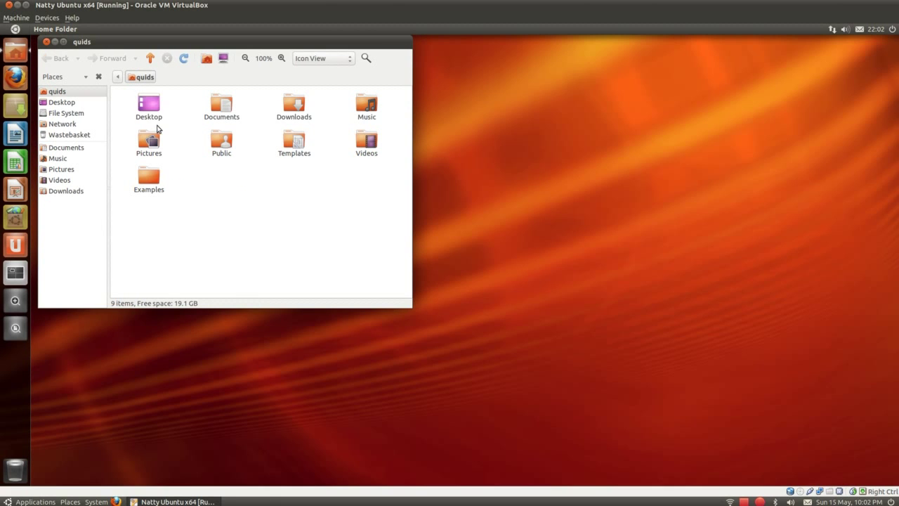
click(293, 104)
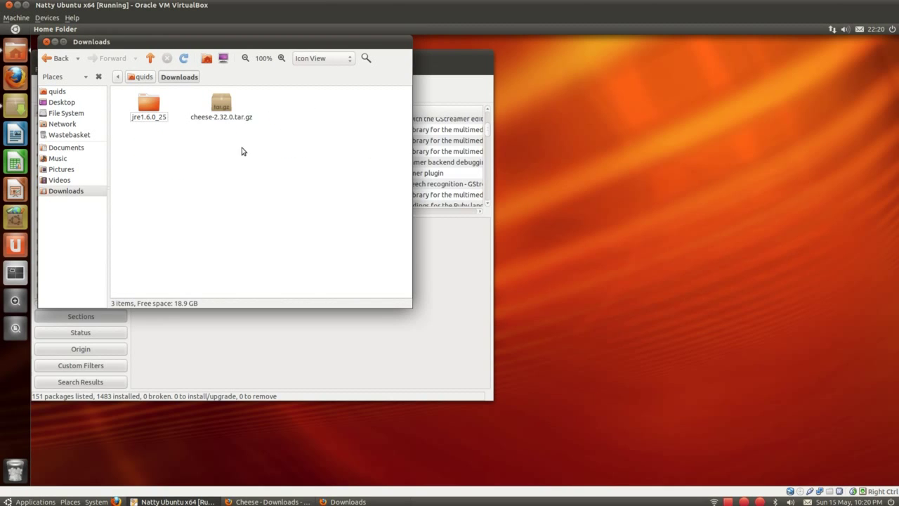
click(222, 106)
double_click(224, 110)
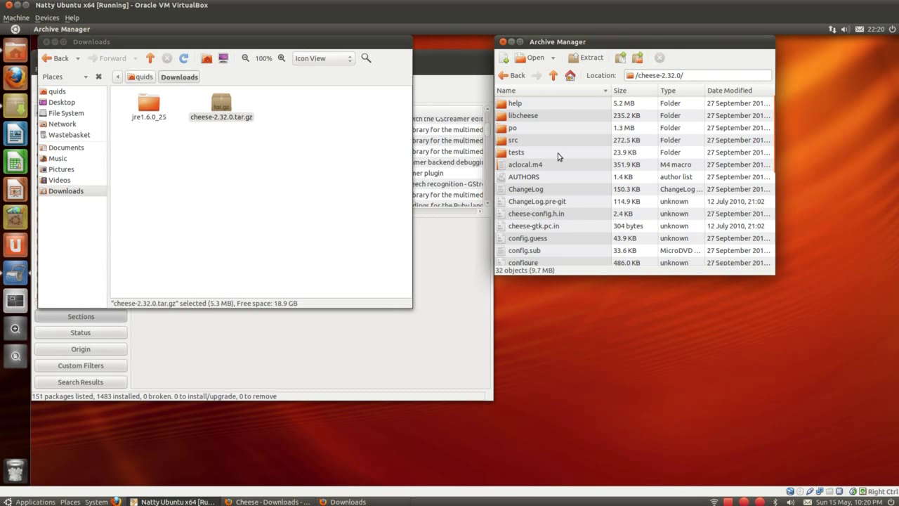
scroll(560, 196, down, 5)
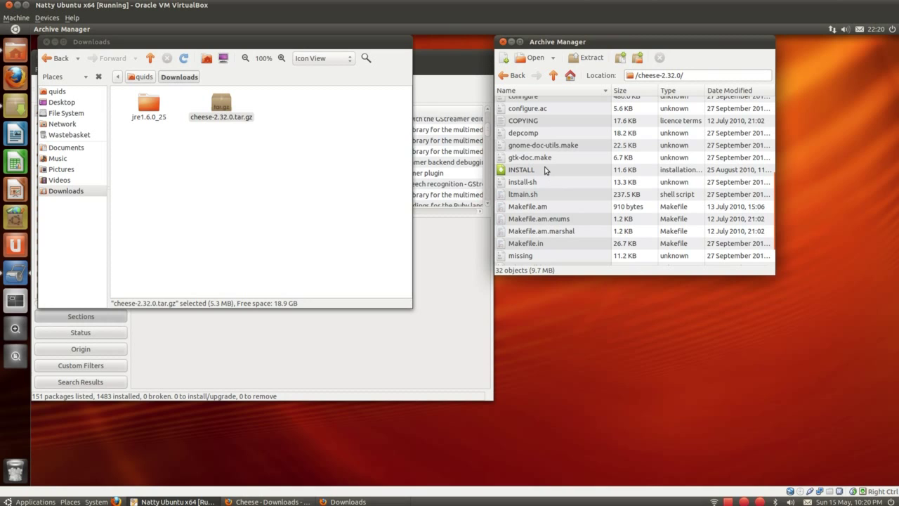
double_click(544, 170)
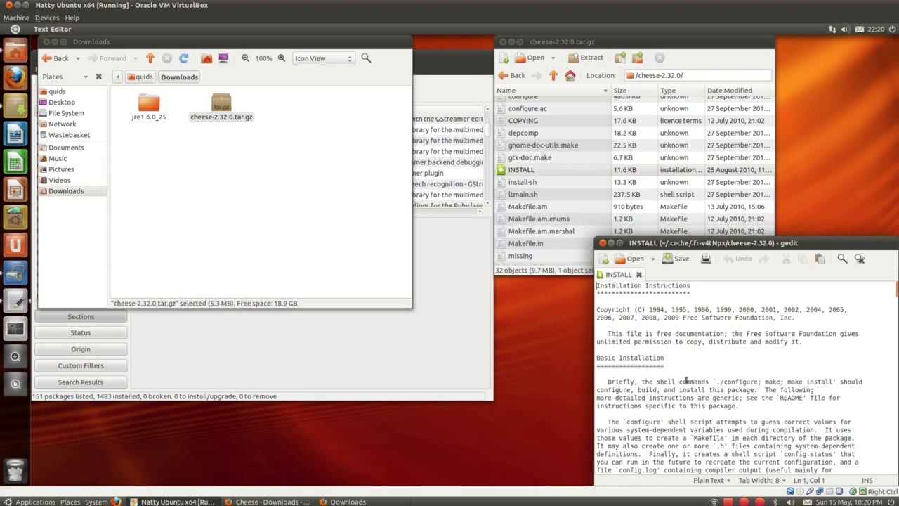
drag(715, 382, 858, 382)
click(603, 243)
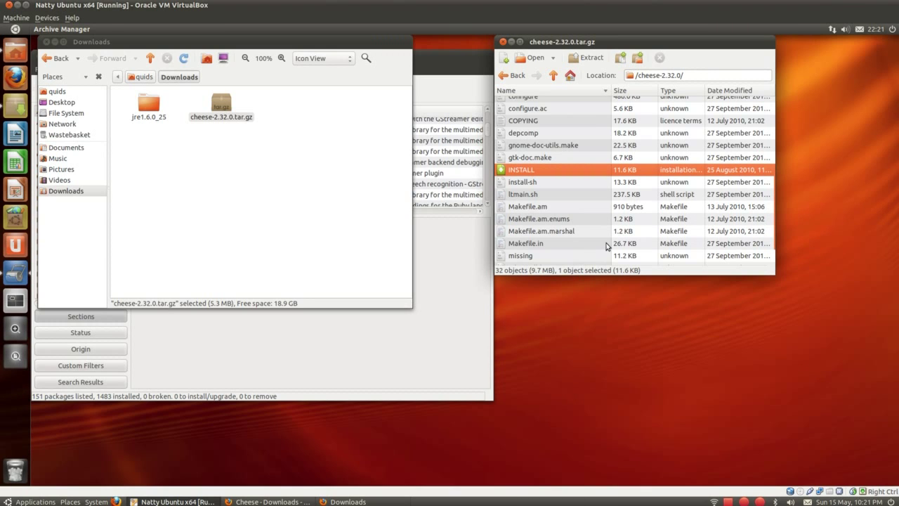
Read the archive's README requirements, then browse into the libcheese folder
scroll(550, 242, down, 1)
scroll(549, 242, down, 1)
double_click(545, 259)
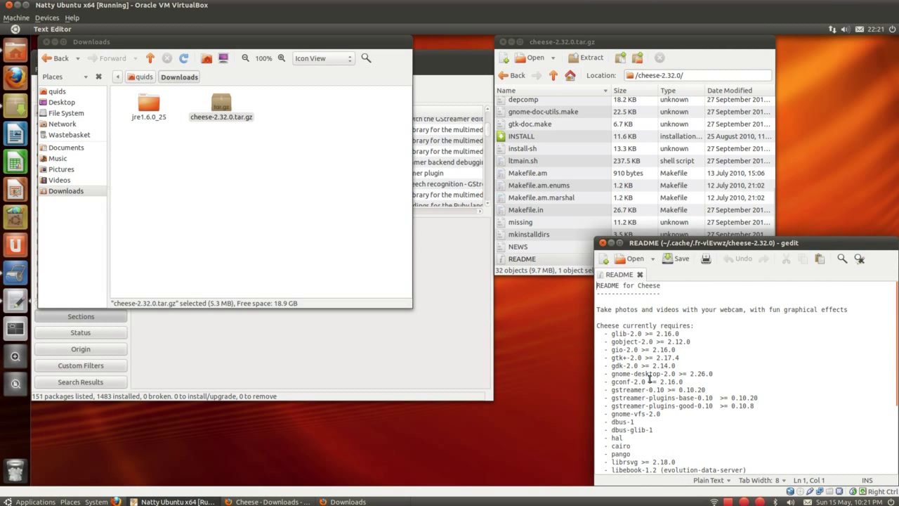
scroll(649, 380, down, 1)
scroll(650, 379, down, 3)
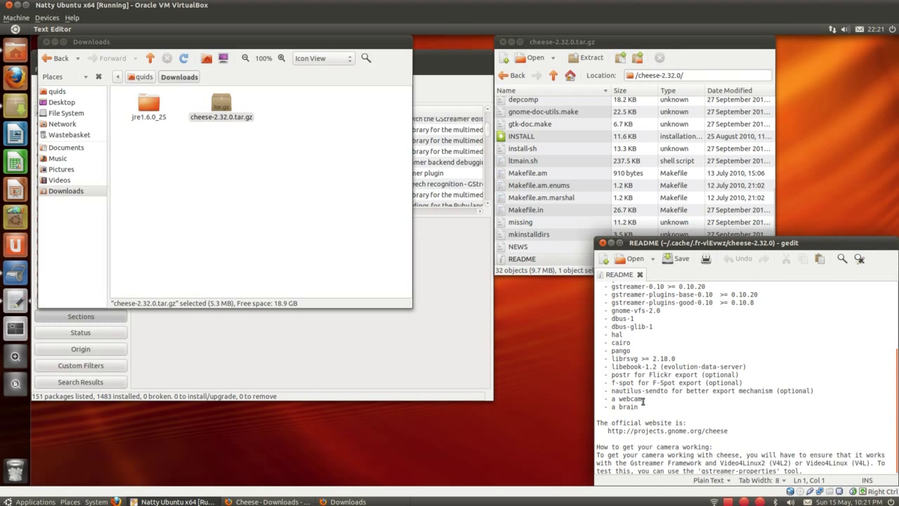
drag(639, 407, 615, 397)
click(624, 382)
scroll(631, 377, up, 4)
click(602, 242)
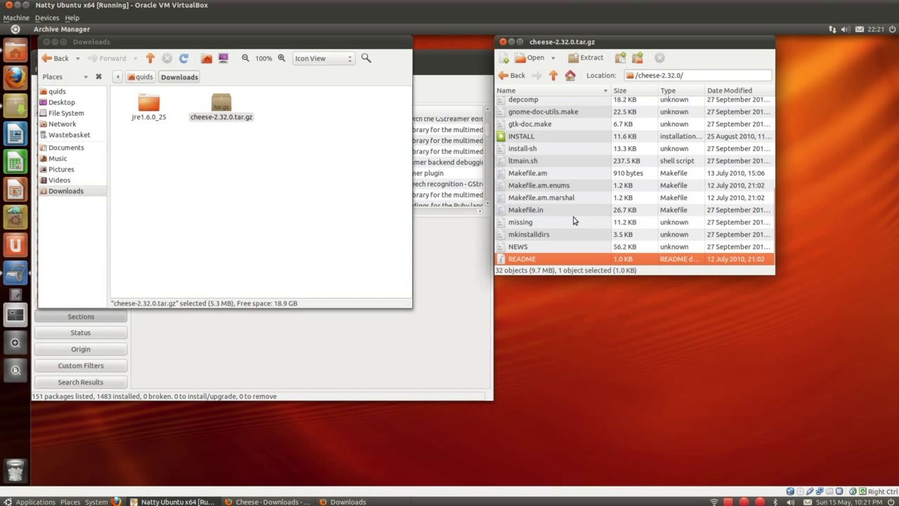
scroll(541, 189, up, 6)
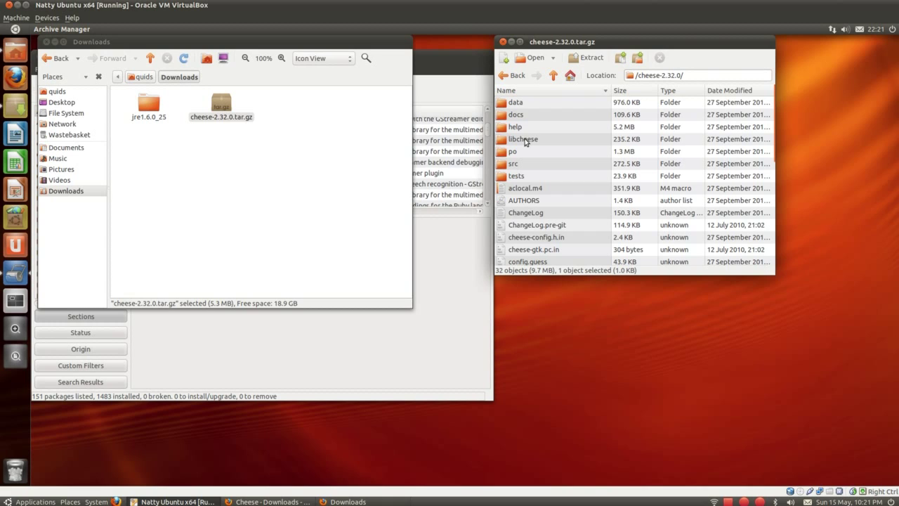
double_click(524, 139)
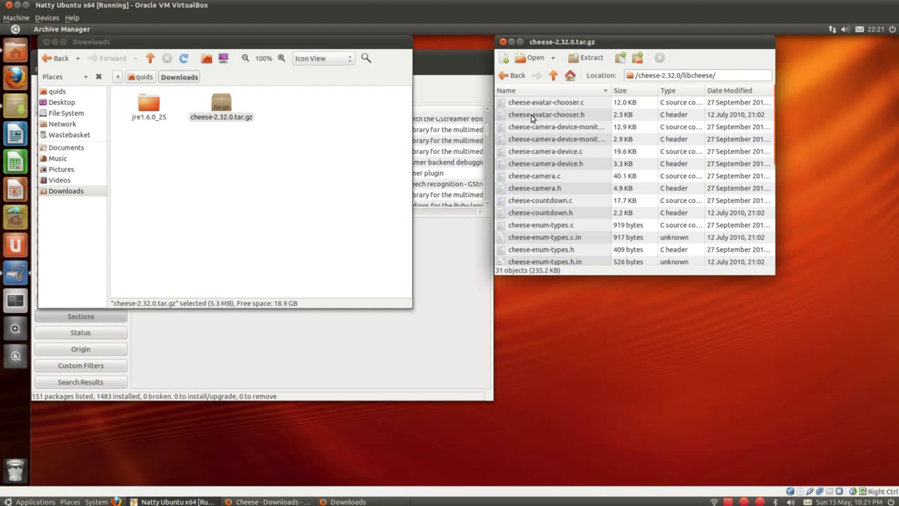
Extract the cheese-2.32.0 folder from the archive into Downloads
click(502, 41)
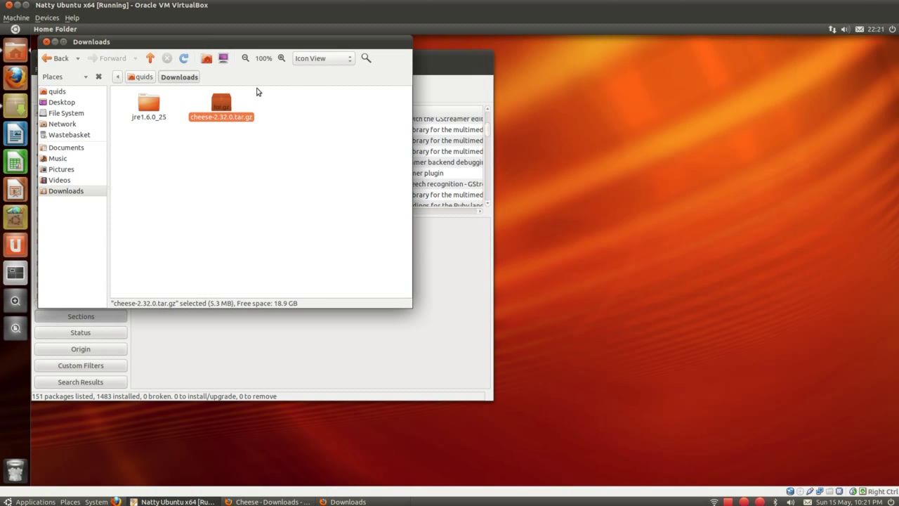
double_click(220, 103)
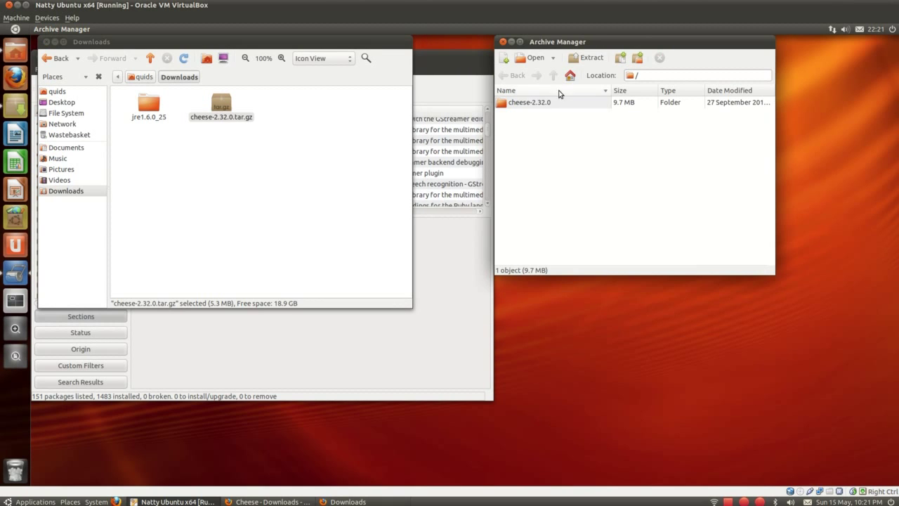
drag(534, 102, 266, 169)
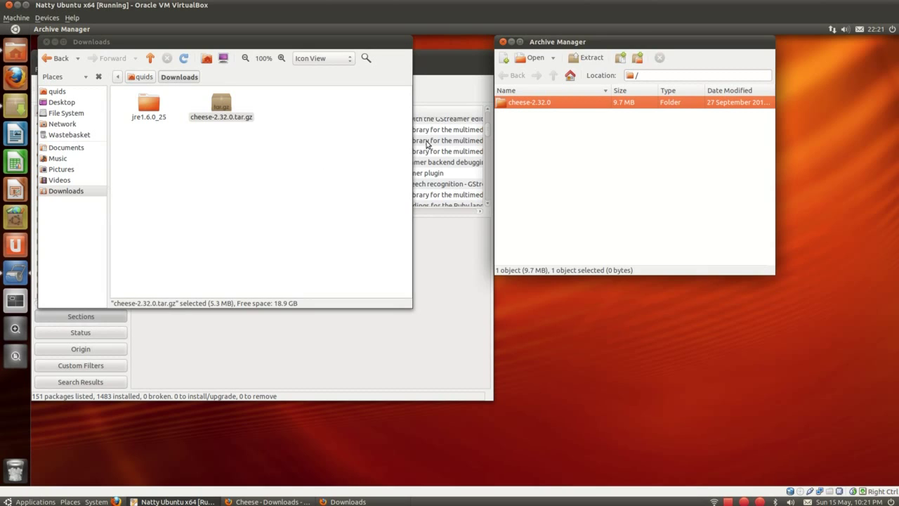
click(502, 43)
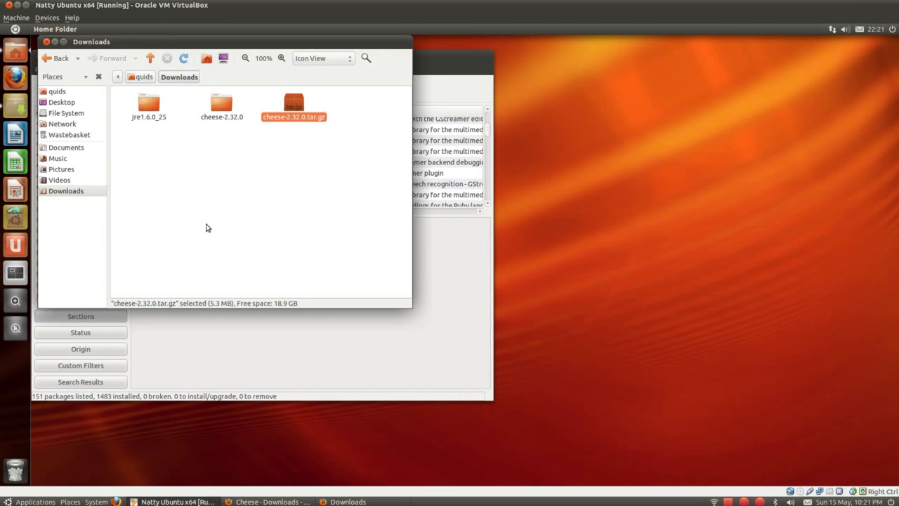
Run ./configure inside ~/Downloads/cheese-2.32.0 in a new terminal
key(ctrl+alt+t)
text(cd ~/)
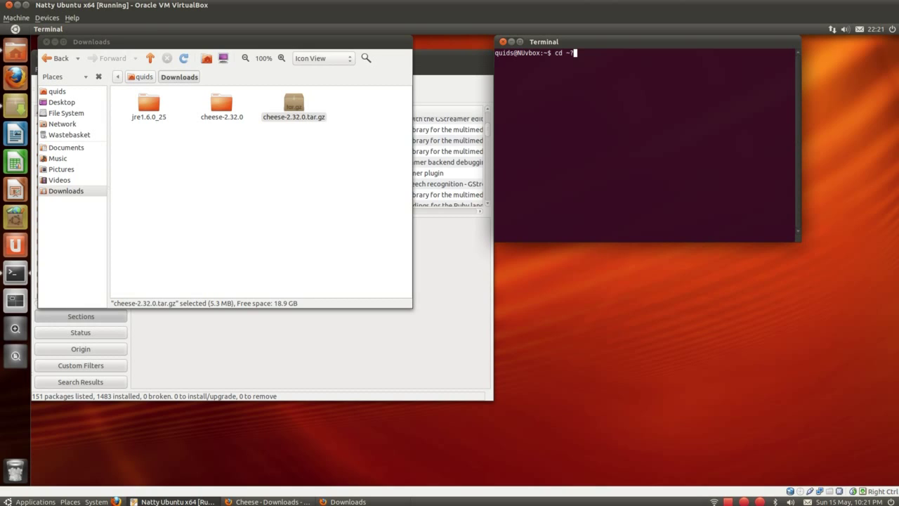
text(Do)
key(Tab)
text(ch)
key(Tab)
key(Return)
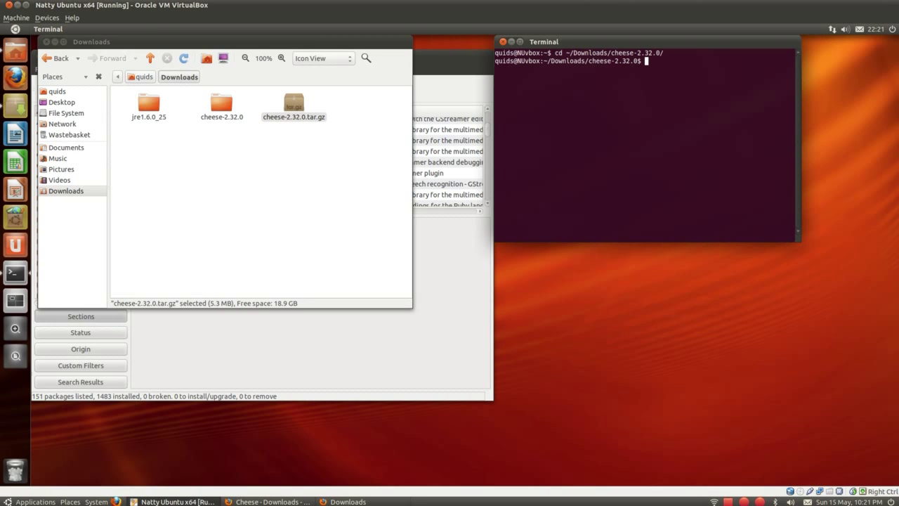
text(./configure)
key(Return)
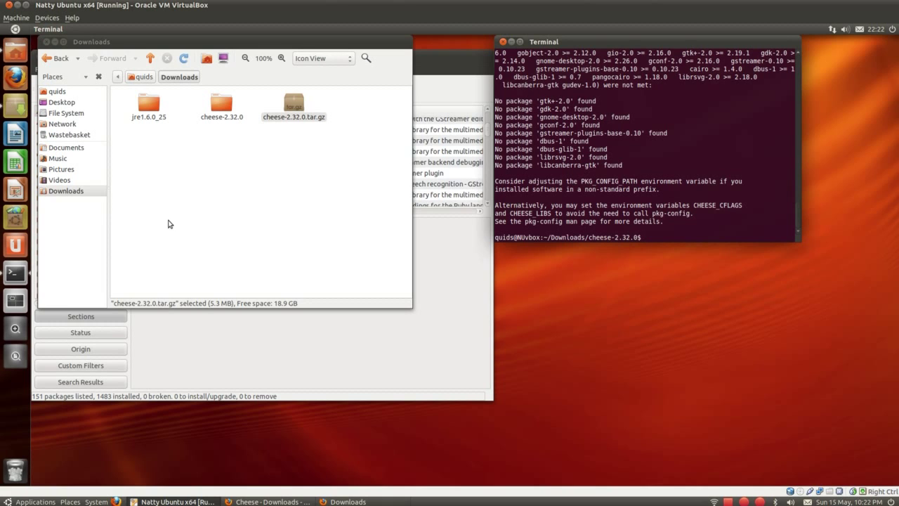
Search Synaptic for gtk+-2.0 and install the libcanberra-gtk-dev package
click(21, 108)
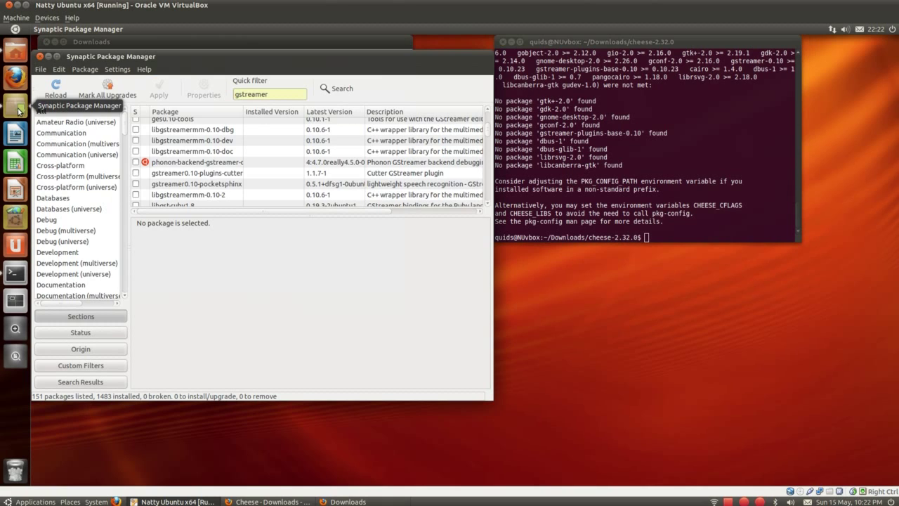
double_click(271, 94)
key(BackSpace)
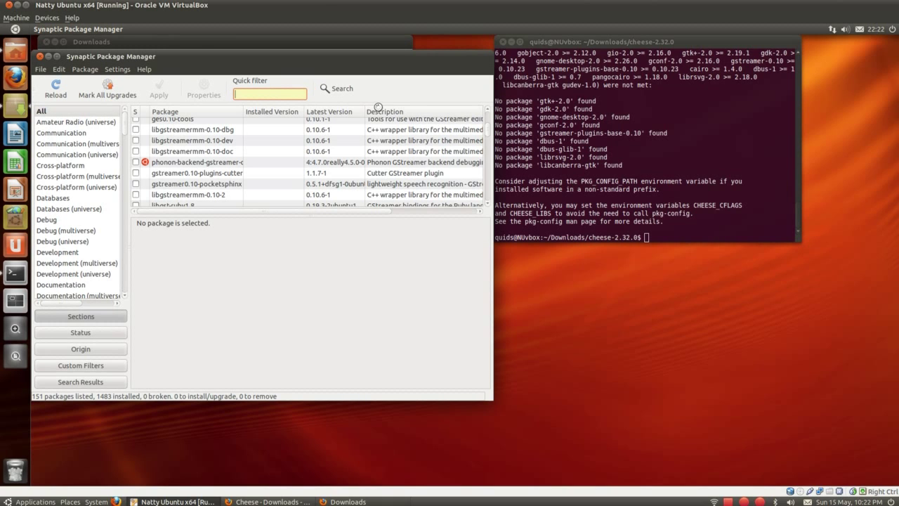
text(gt)
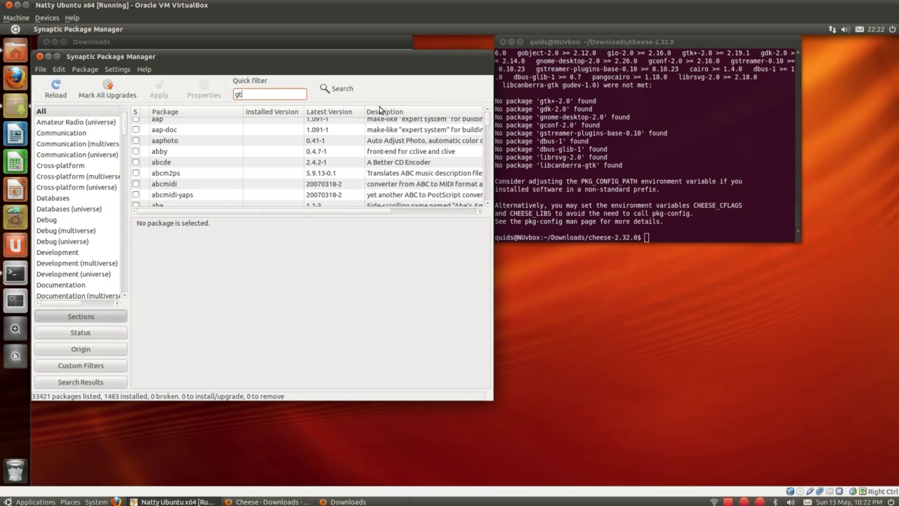
text(k+)
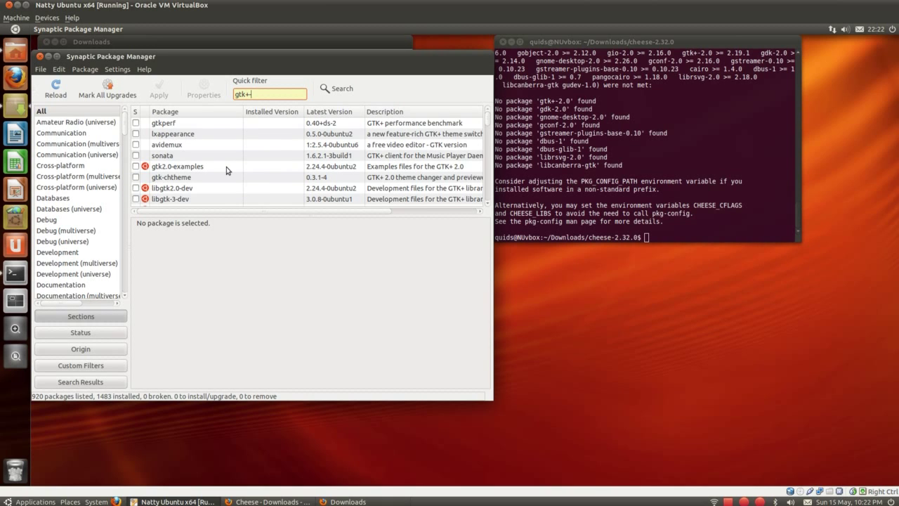
text(-2.0)
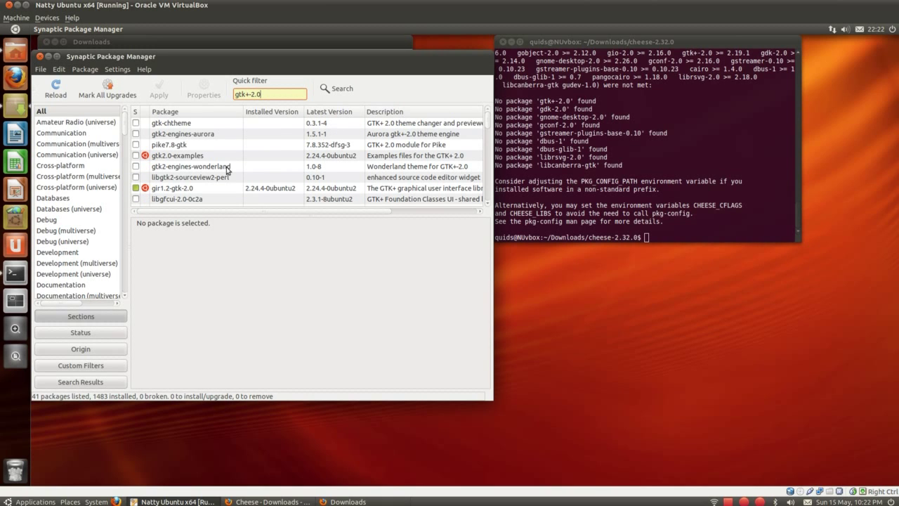
scroll(227, 170, down, 3)
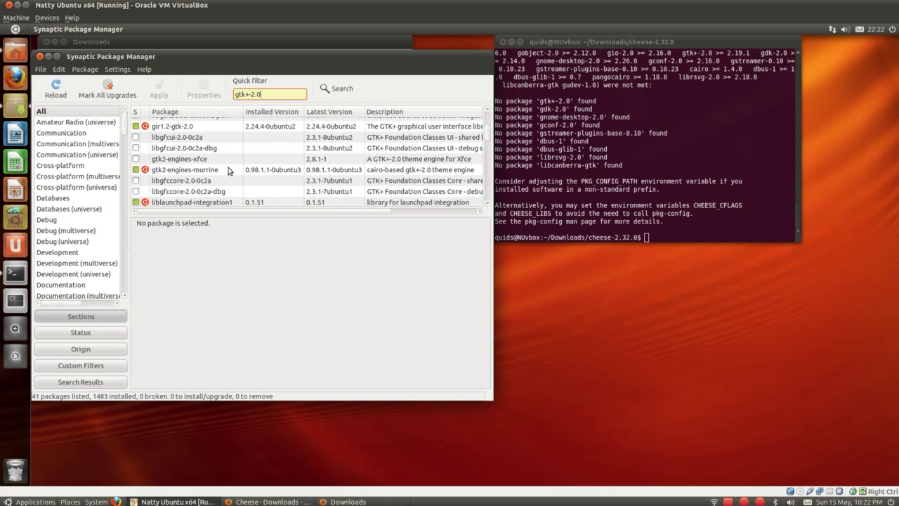
scroll(228, 171, down, 1)
scroll(228, 171, down, 6)
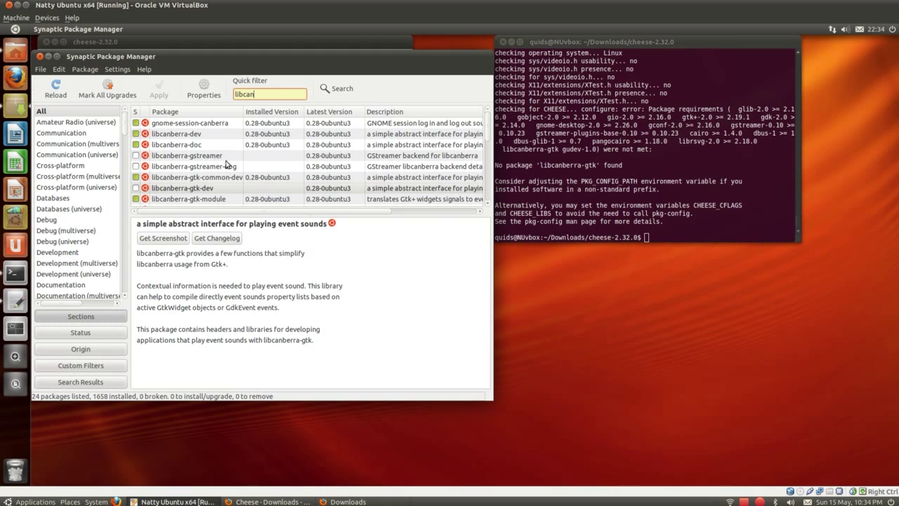
click(136, 190)
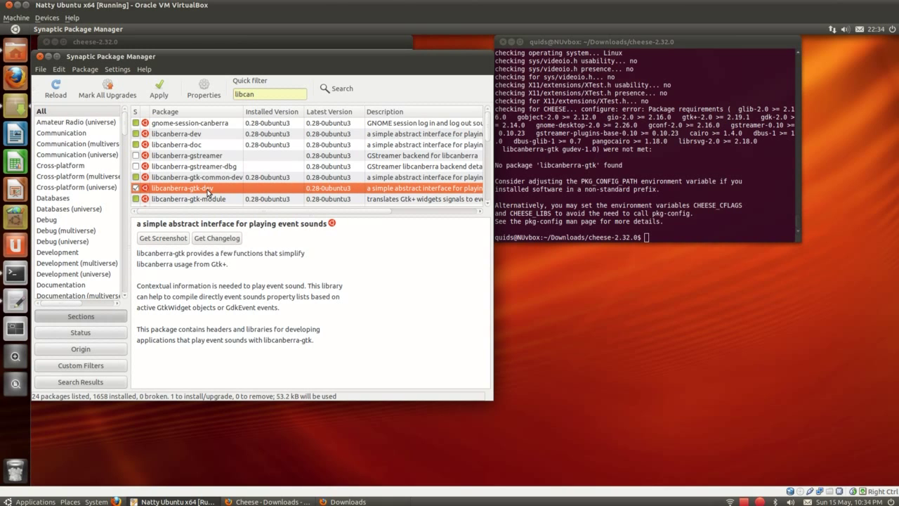
click(160, 90)
click(354, 336)
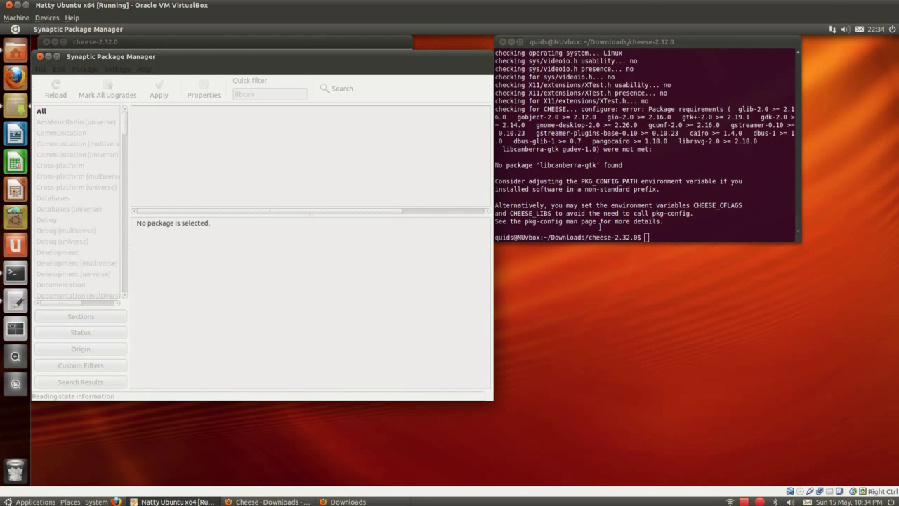
Rerun the ./configure check in the terminal
click(600, 227)
key(Up)
key(Return)
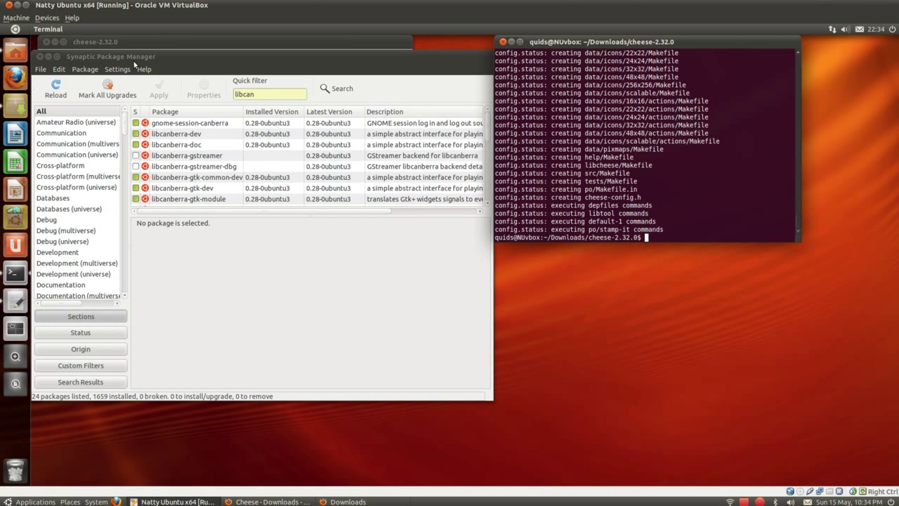
Close Synaptic, build Cheese with sudo make, then install it with sudo make install
click(40, 56)
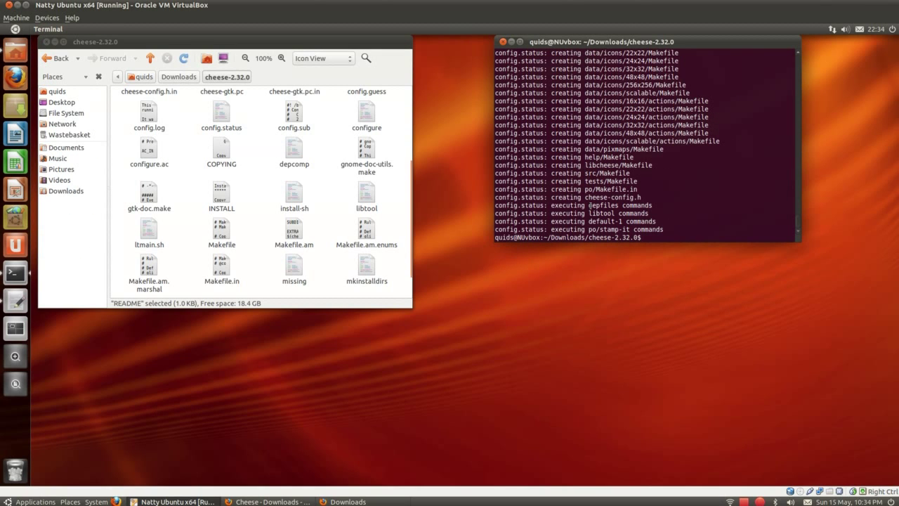
text(sudo ma)
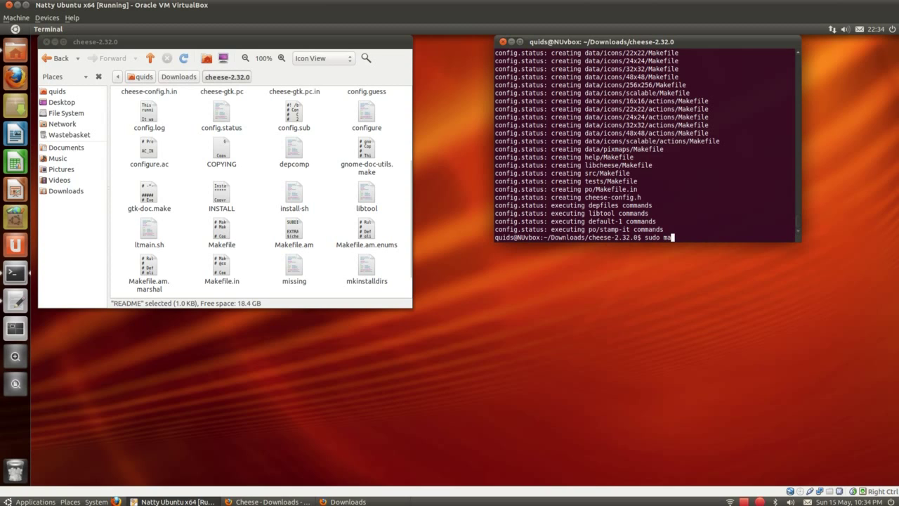
text(ke)
key(Return)
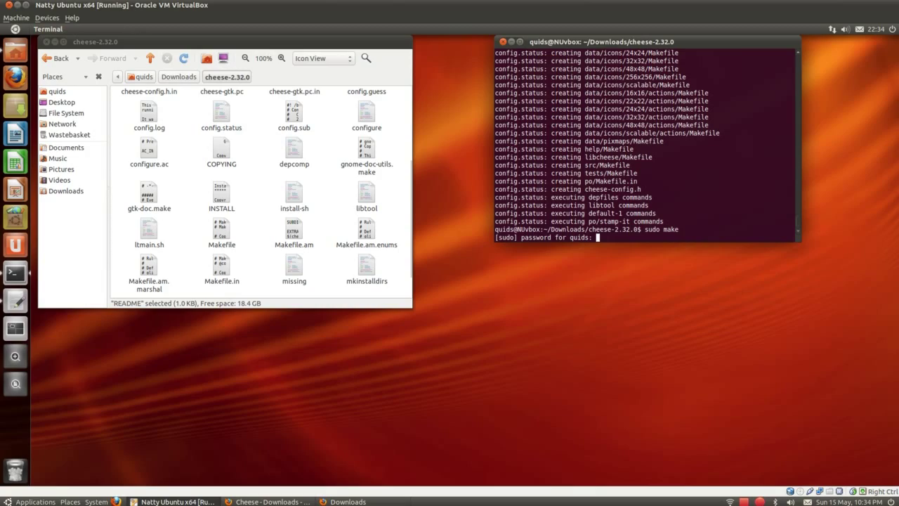
key(Return)
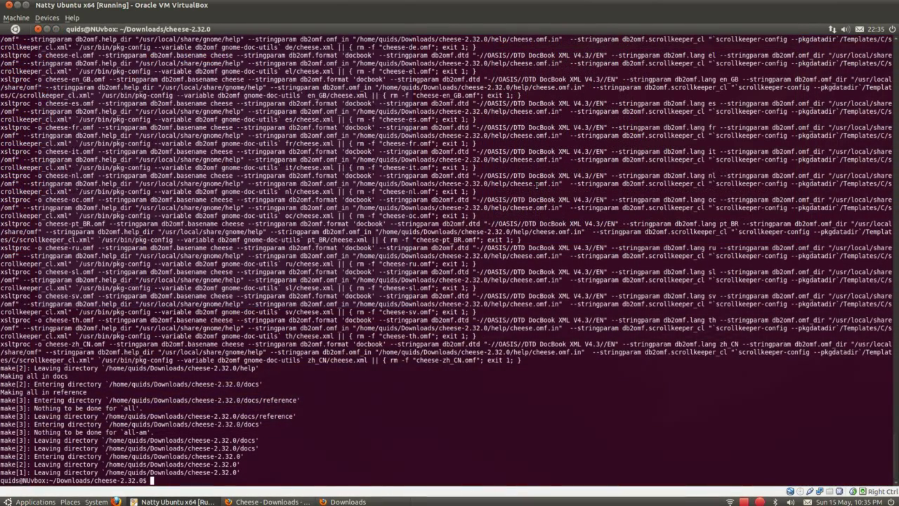
text(sudo make install)
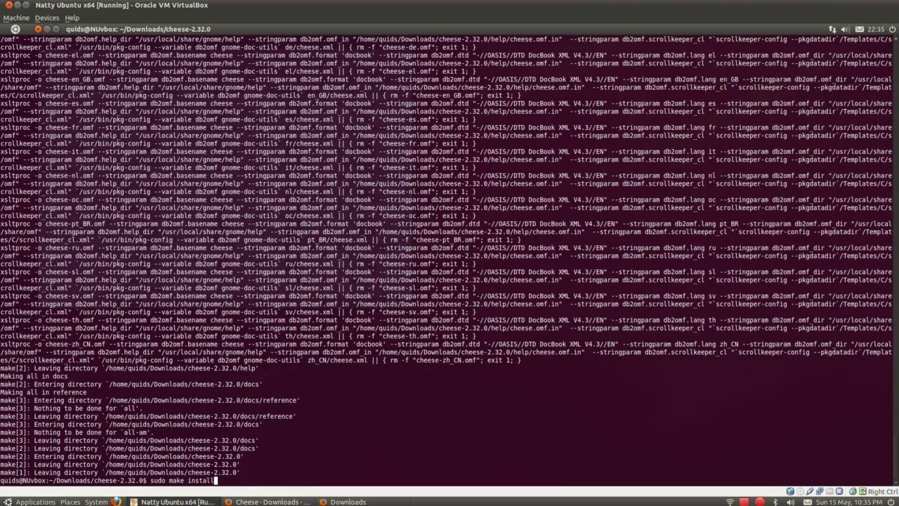
key(Return)
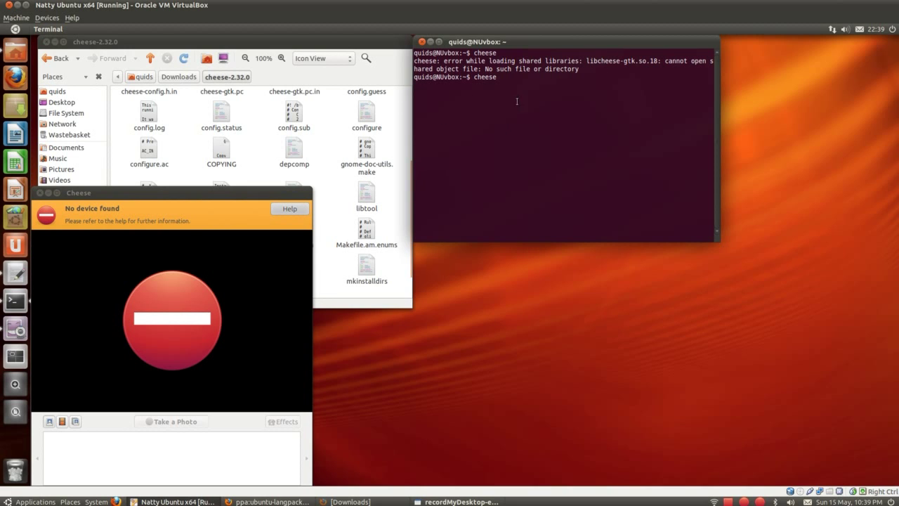
Move the Cheese window showing No device found up and to the right
drag(88, 208, 250, 104)
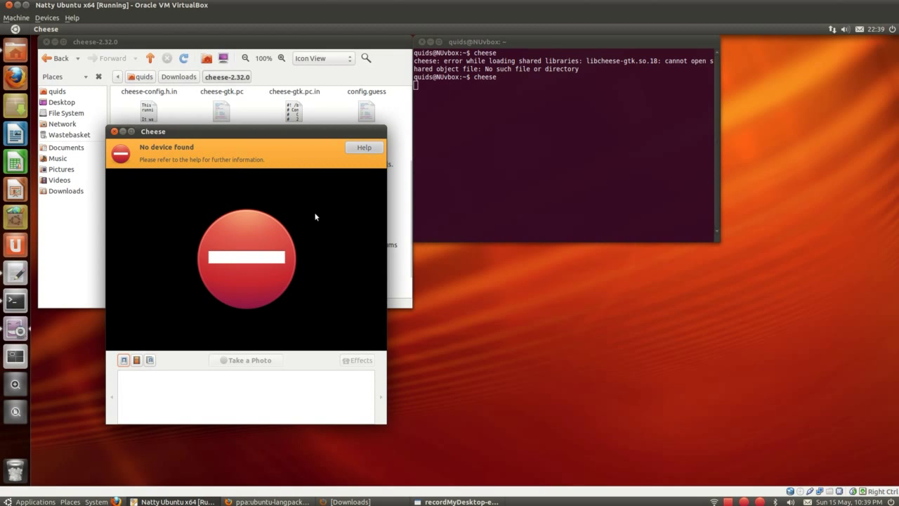